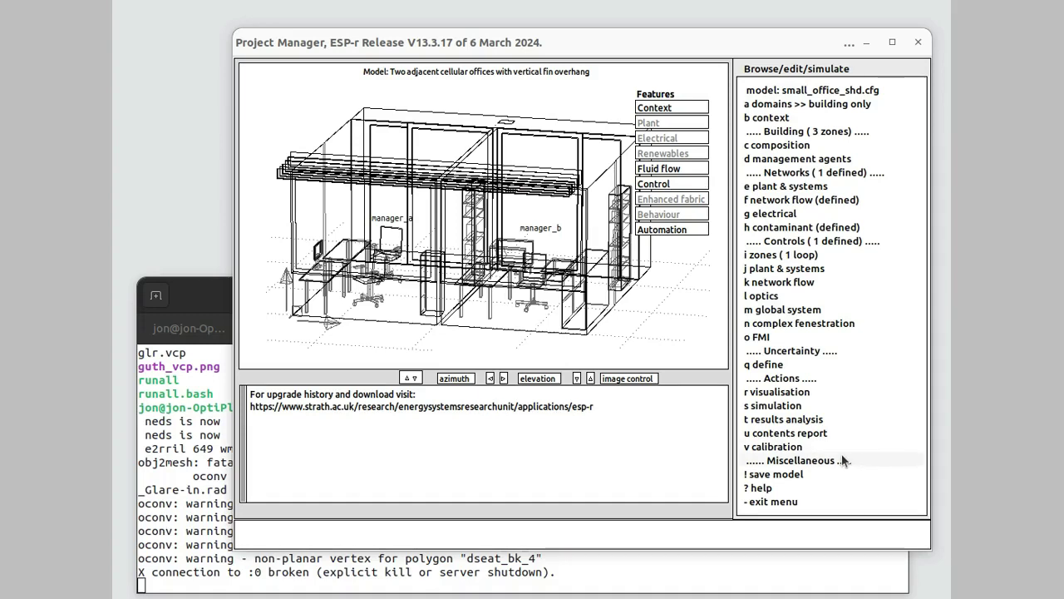
Launch a colour-rendered Radiance visualisation, accepting the default small_office_shd.rcf and .cnn files
click(778, 392)
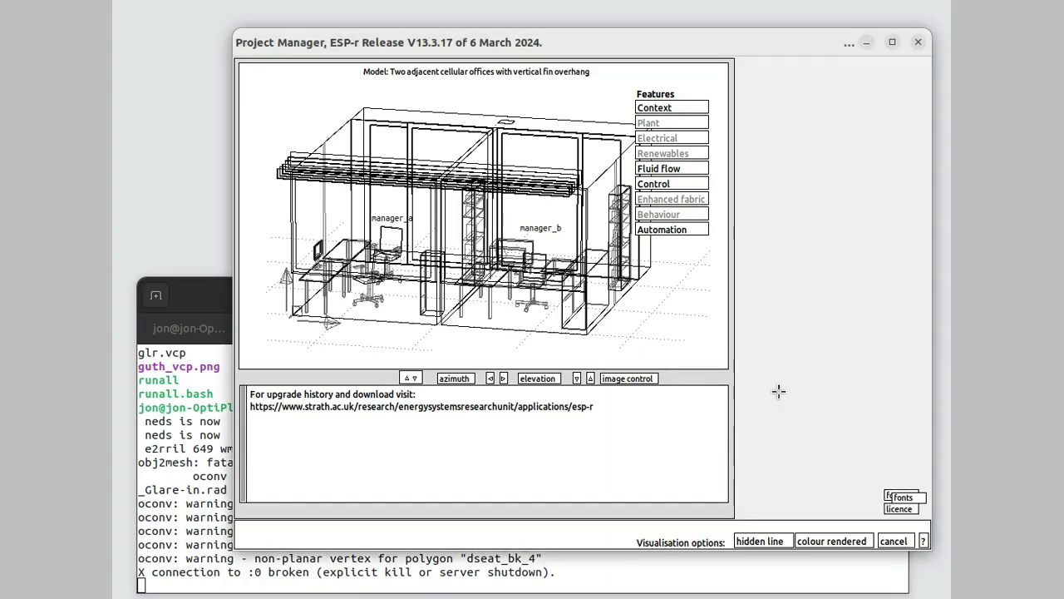
click(819, 541)
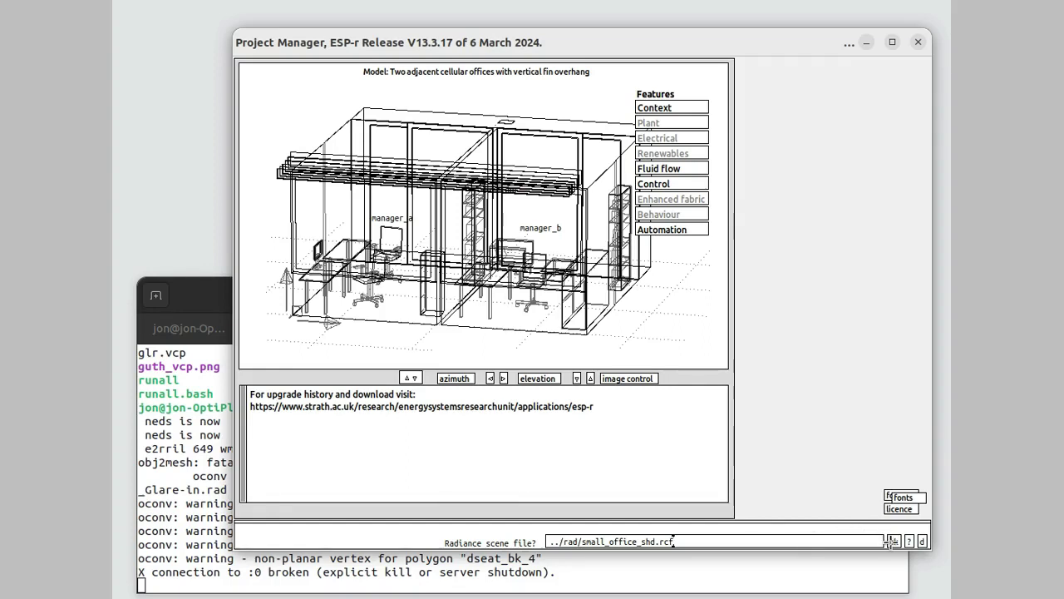
click(891, 541)
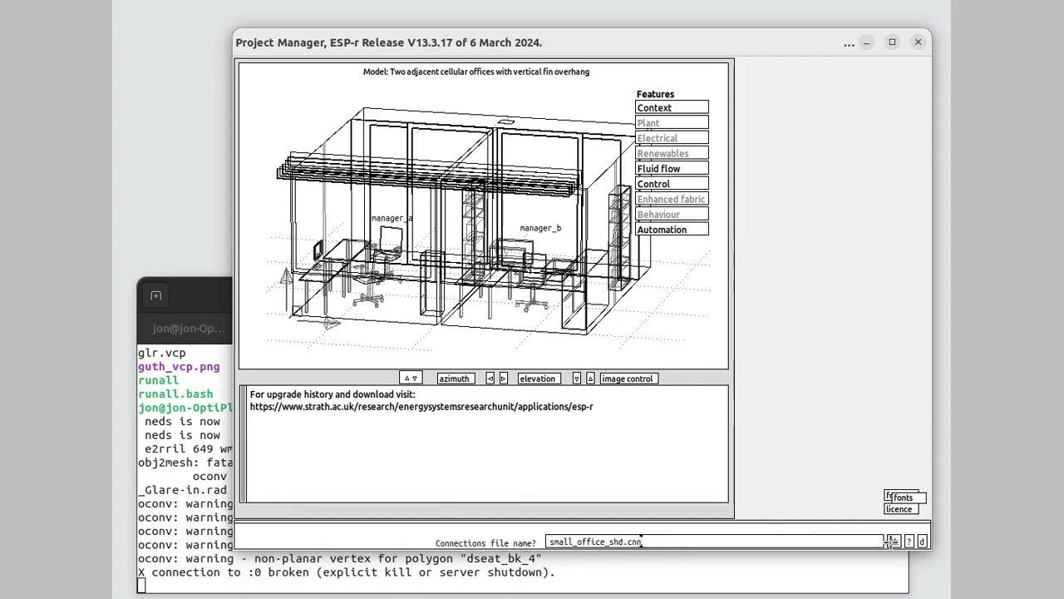
click(891, 542)
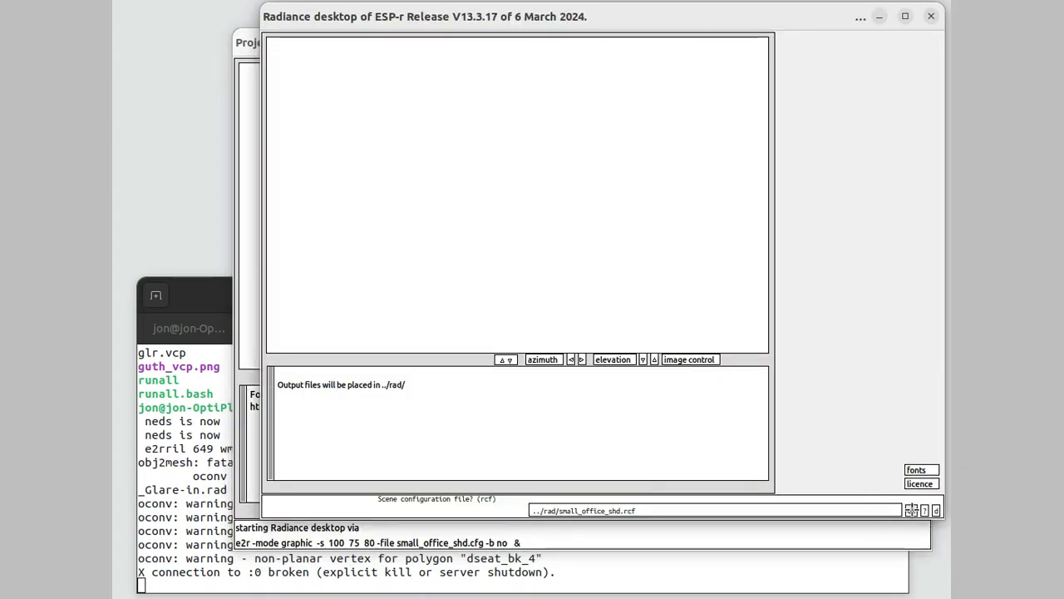
Create a Glare sources scene from ESP-r and Wavefront geometry focused on zone manager_a
click(911, 510)
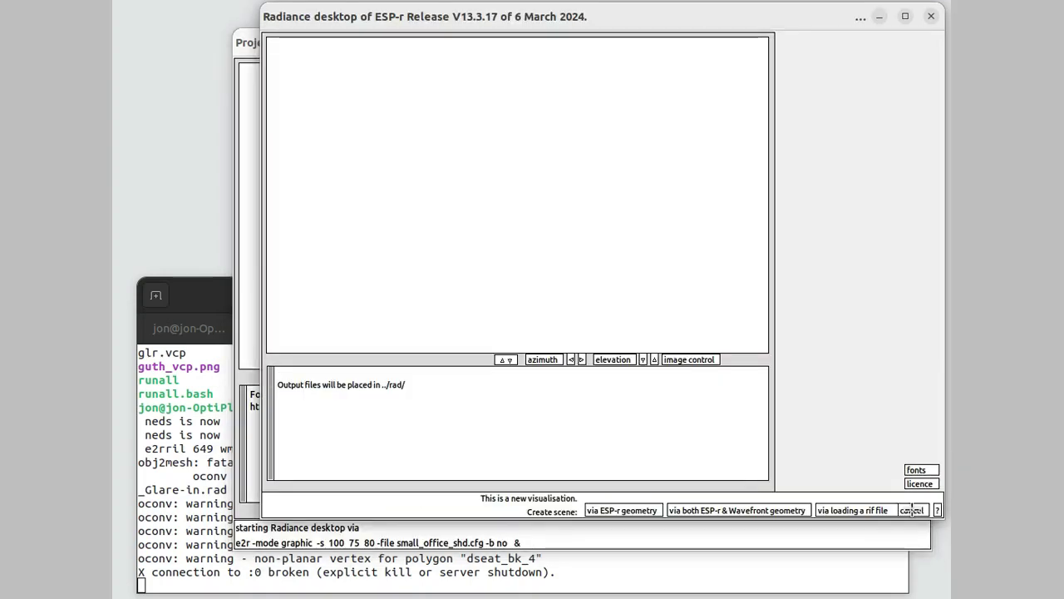
click(725, 507)
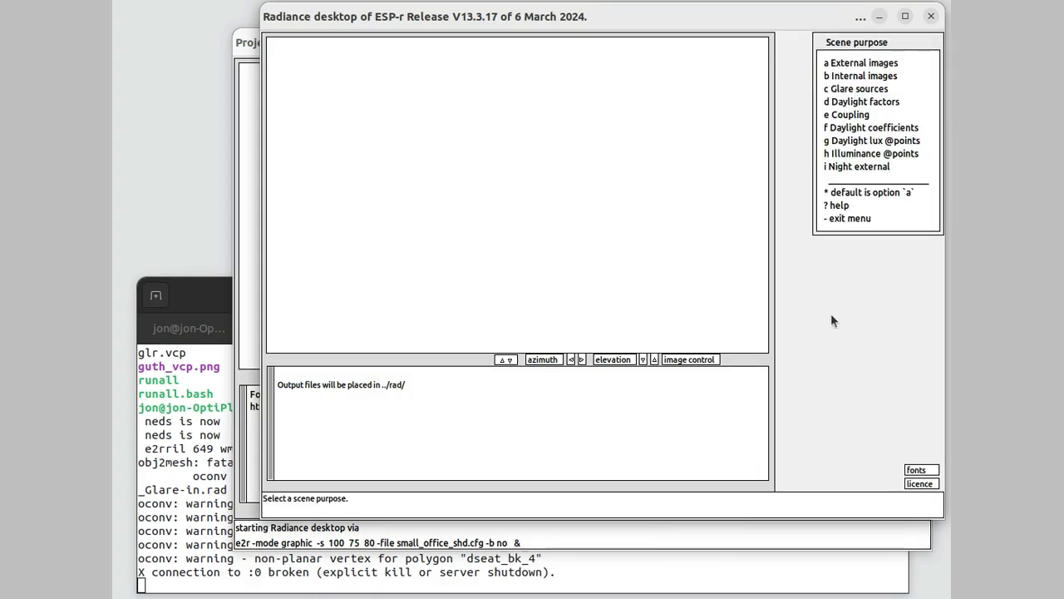
click(864, 89)
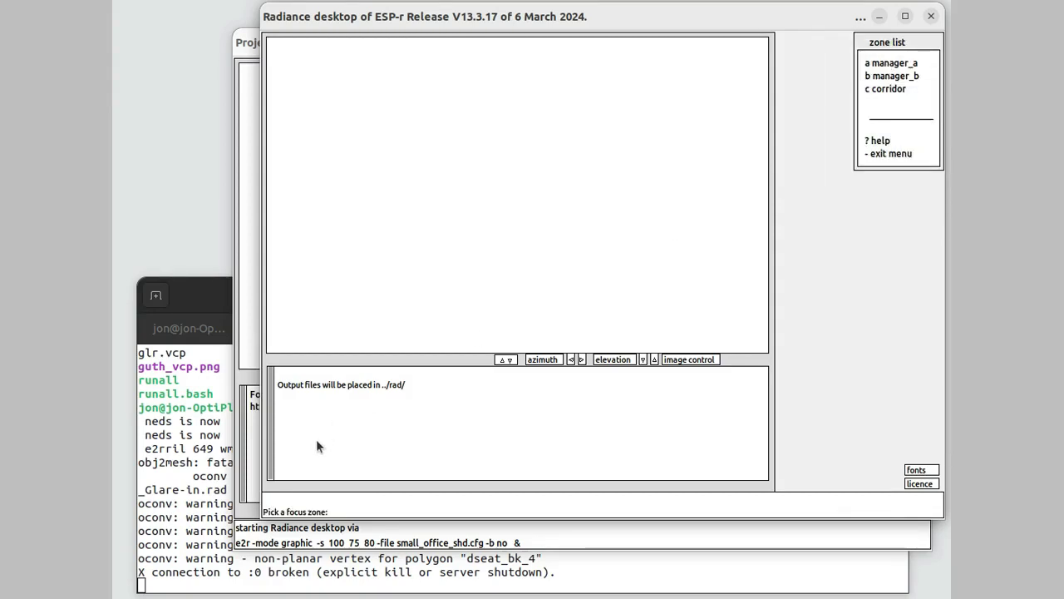
click(904, 60)
click(888, 153)
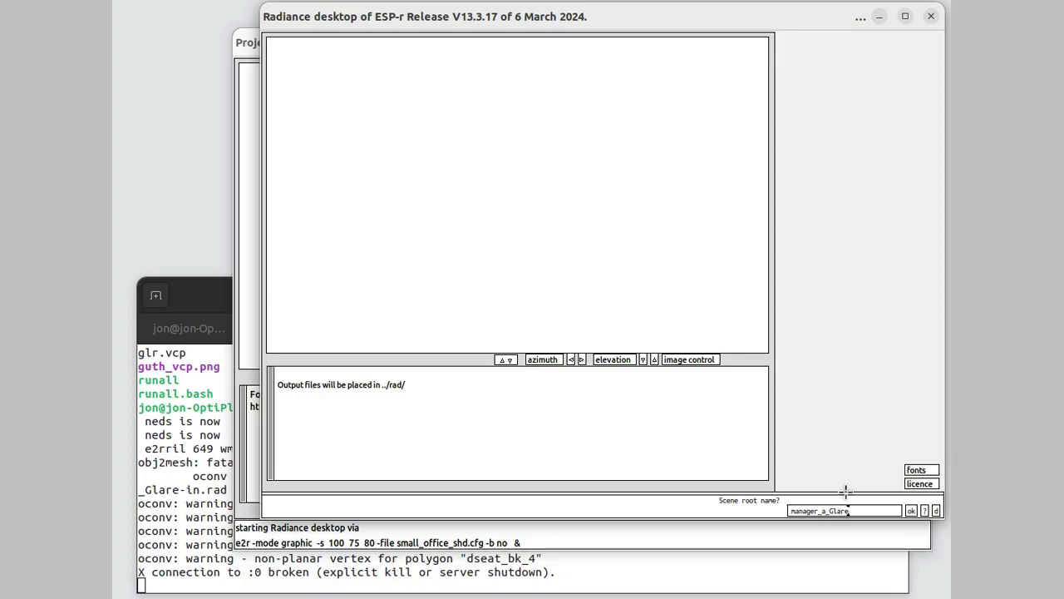
Keep the default scene root names and descriptions, and choose a spring afternoon sky
click(911, 509)
click(911, 509)
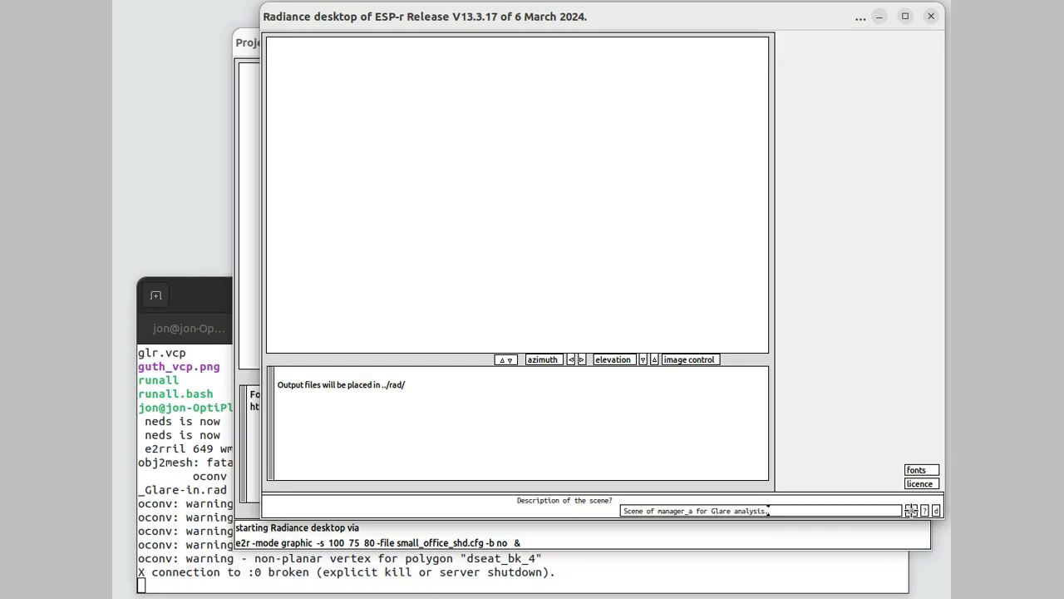
key(Return)
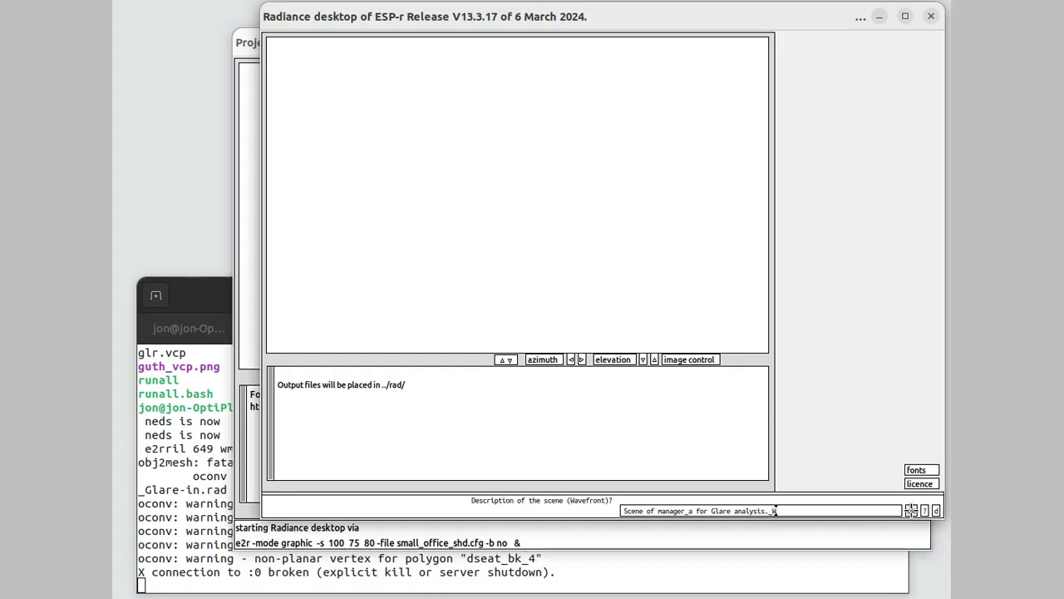
click(911, 510)
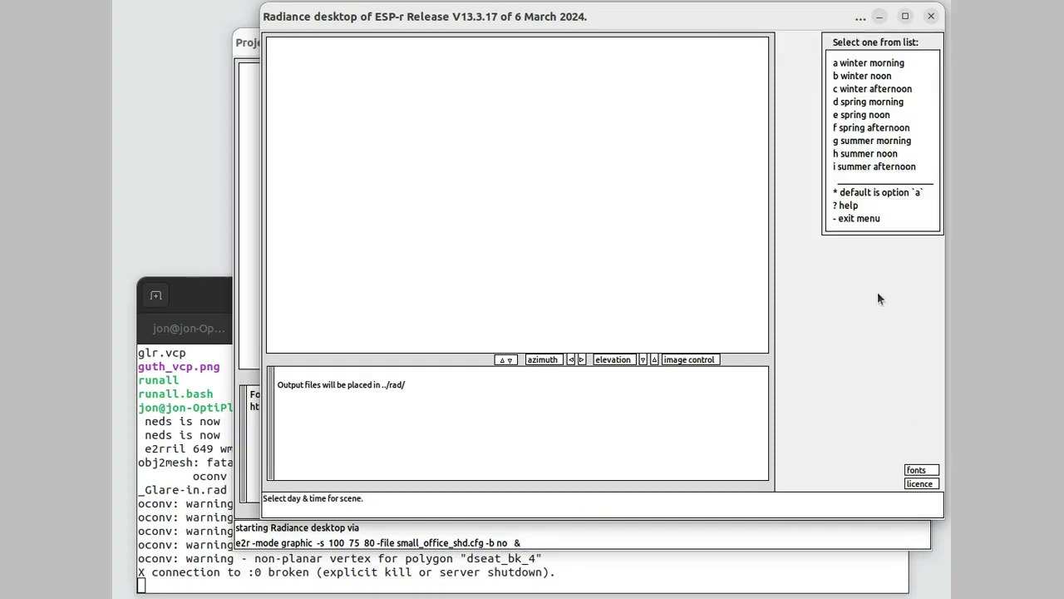
click(879, 130)
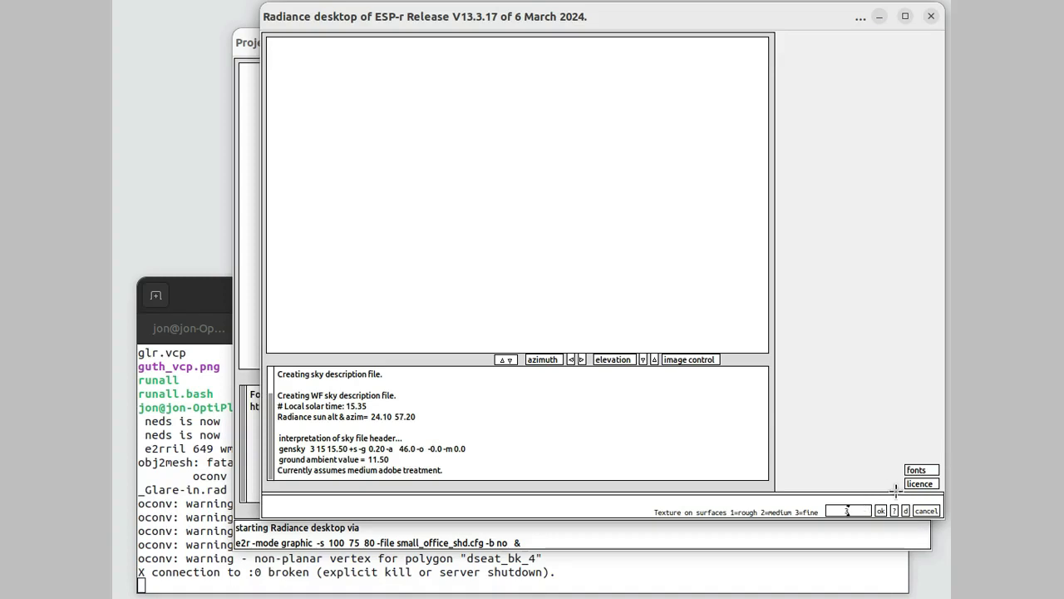
Keep the default surface texture and supply a Wavefront object file after checking the rad folder listing
click(879, 509)
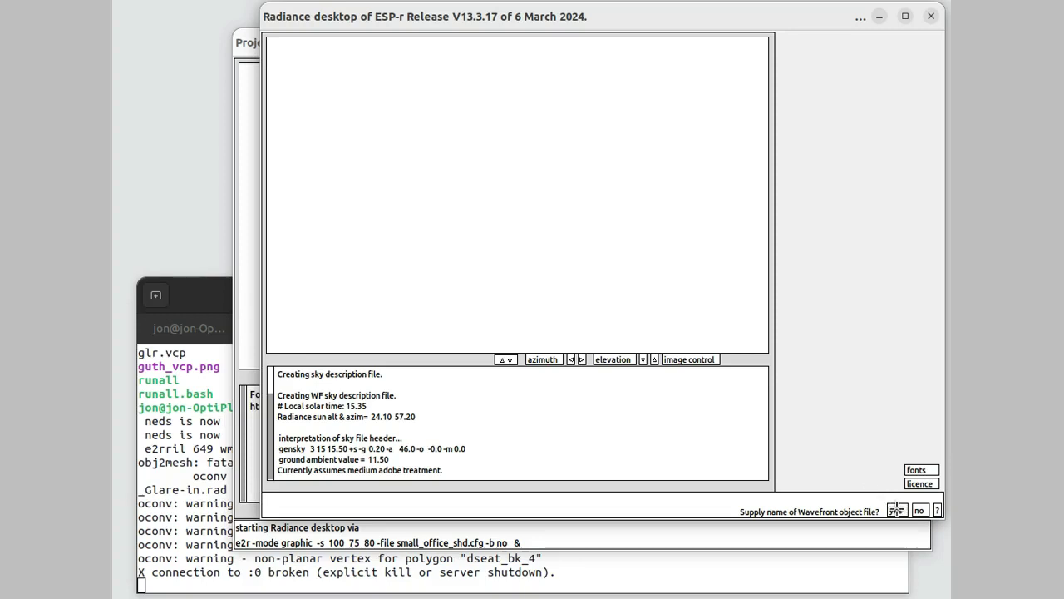
click(896, 509)
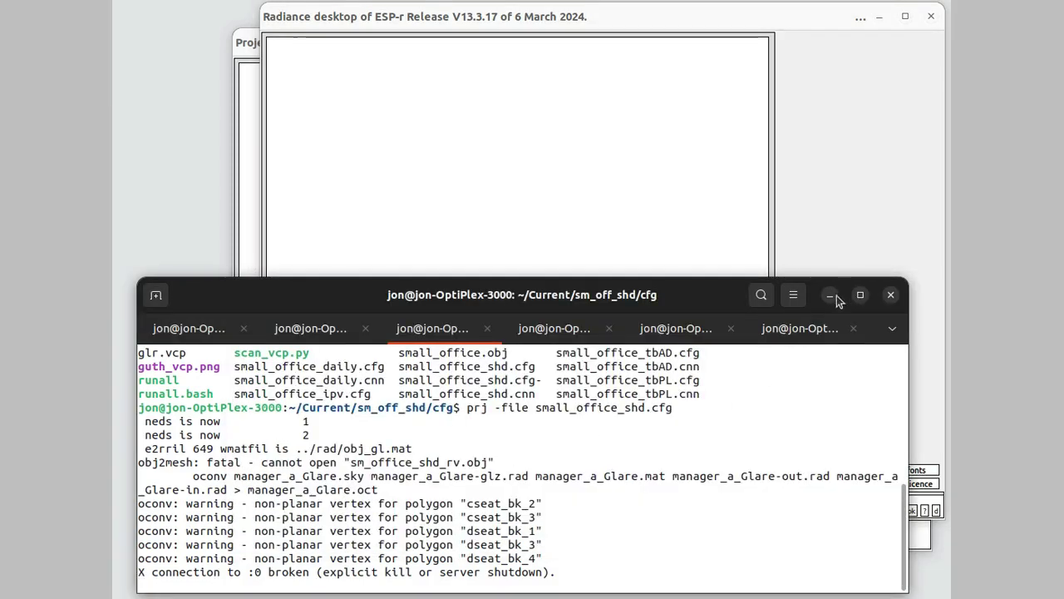
click(820, 329)
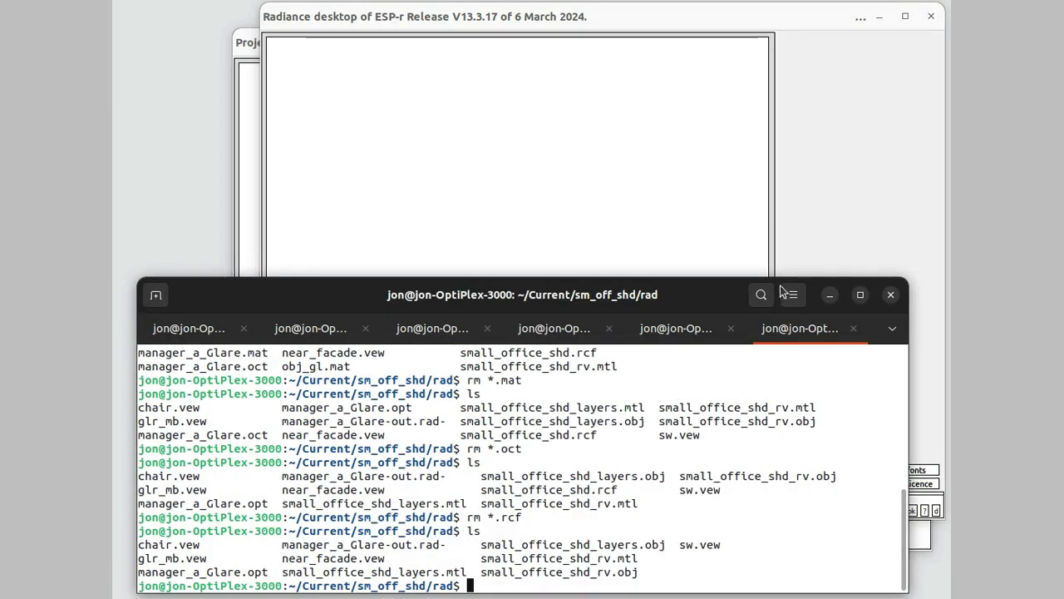
click(638, 22)
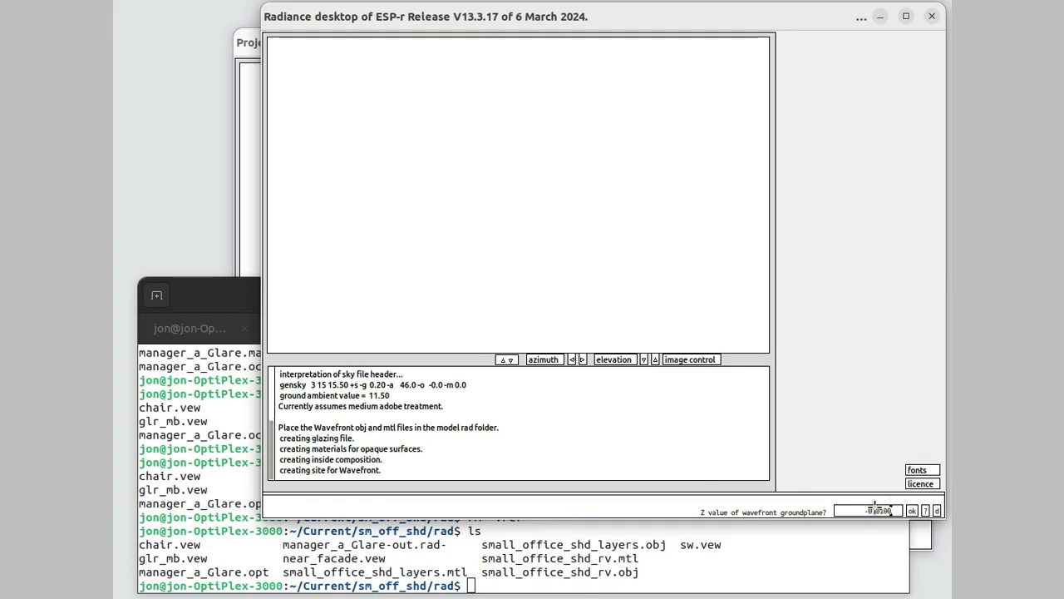
Set the groundplane to -0.3, omit Wavefront glazing, and convert the obj to an rtm mesh
key(BackSpace)
key(BackSpace)
key(BackSpace)
key(BackSpace)
text(3)
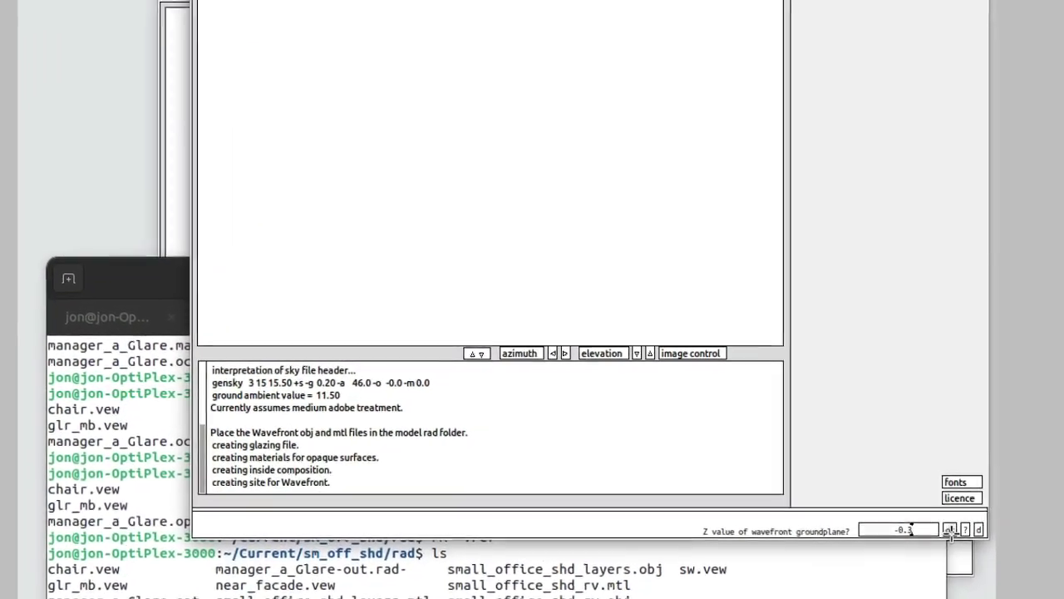
click(950, 530)
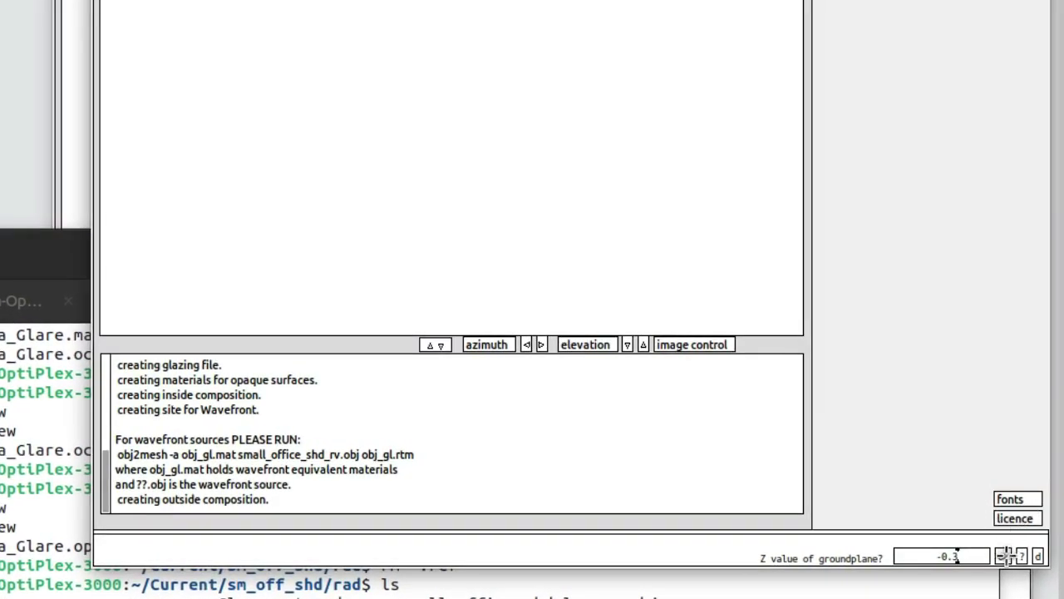
click(1003, 556)
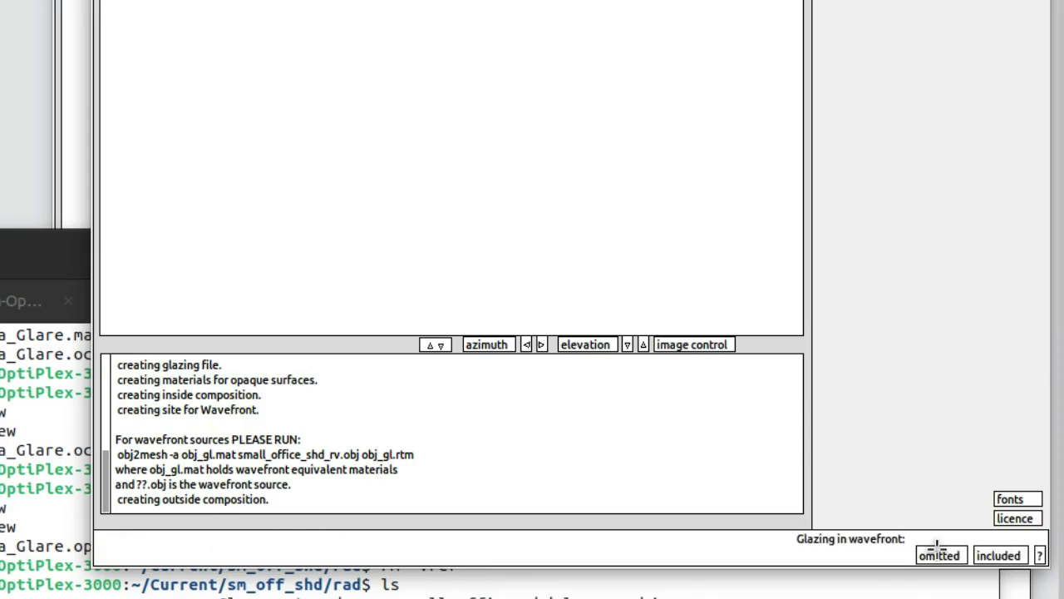
click(936, 552)
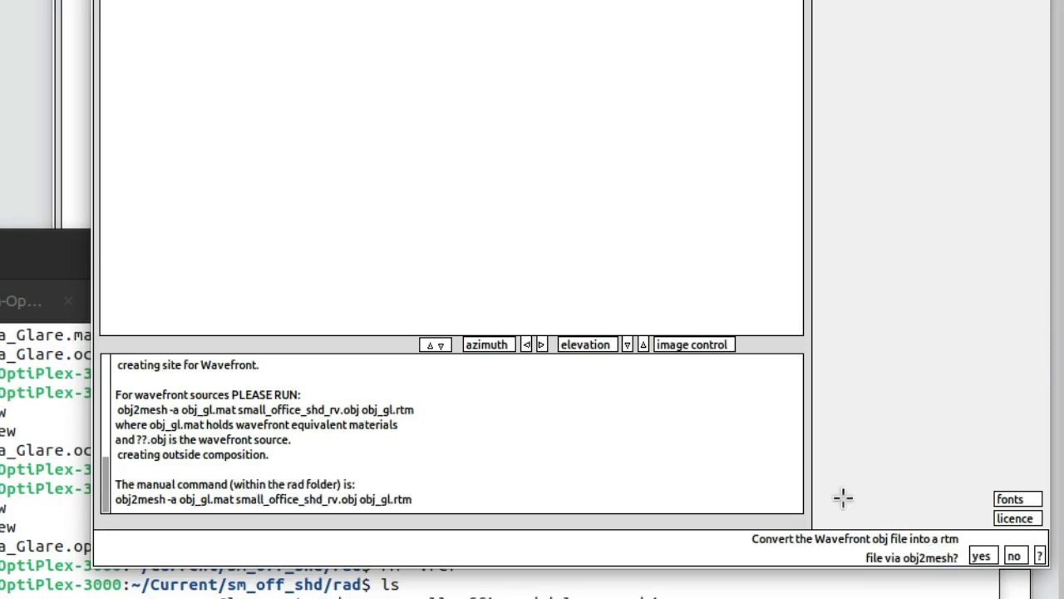
click(982, 555)
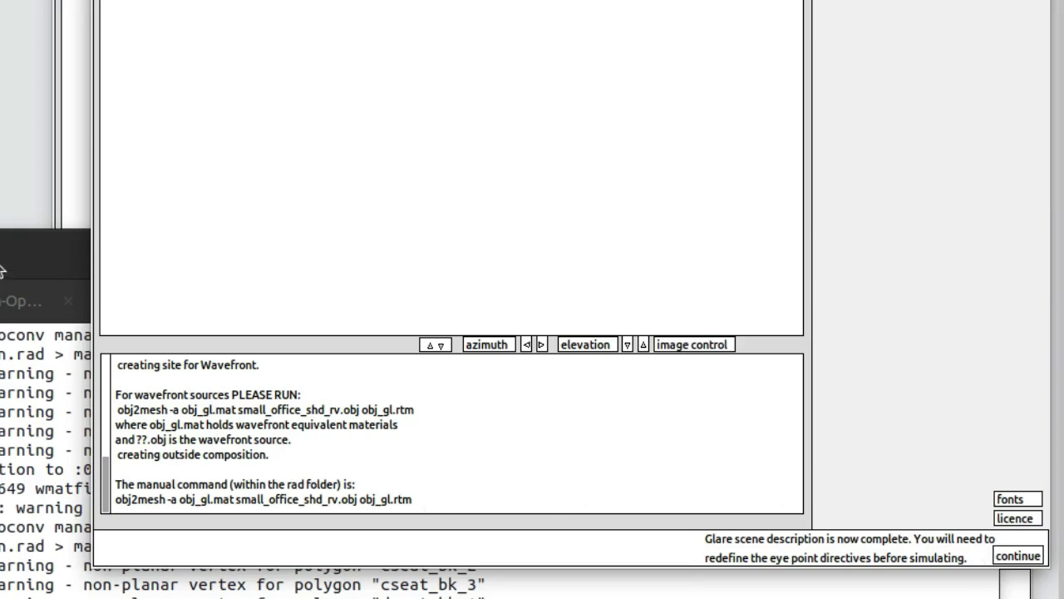
click(1006, 556)
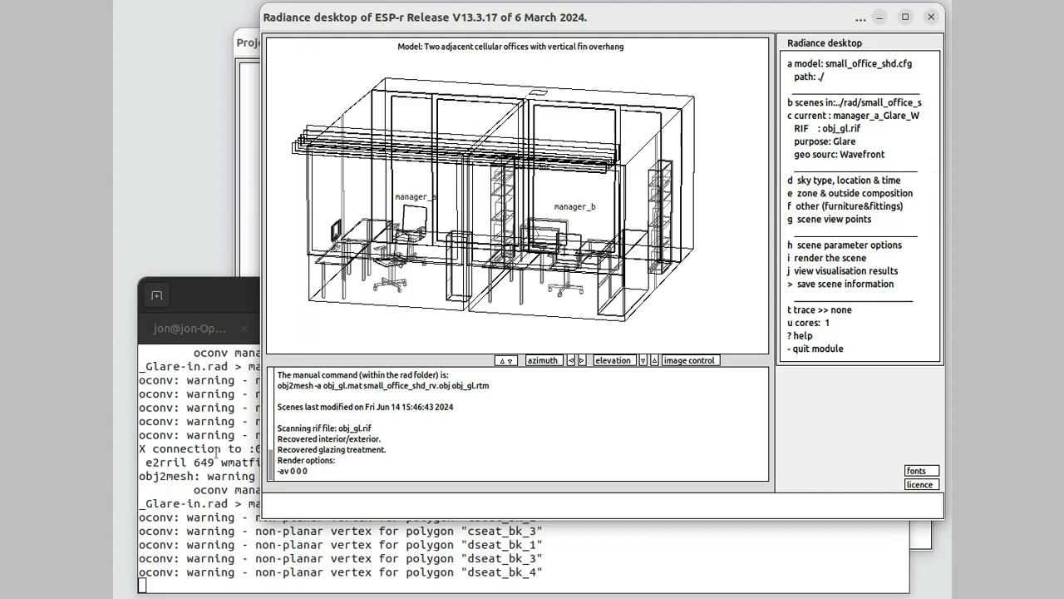
Import a view for zone manager_a as glr_mb.vew, named glr_mb
click(819, 219)
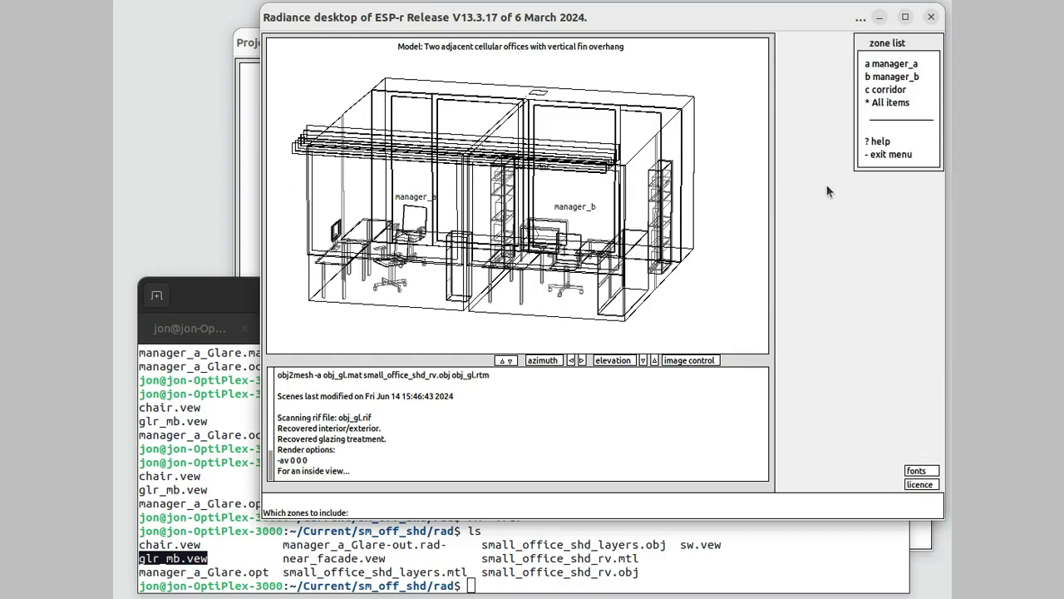
click(898, 65)
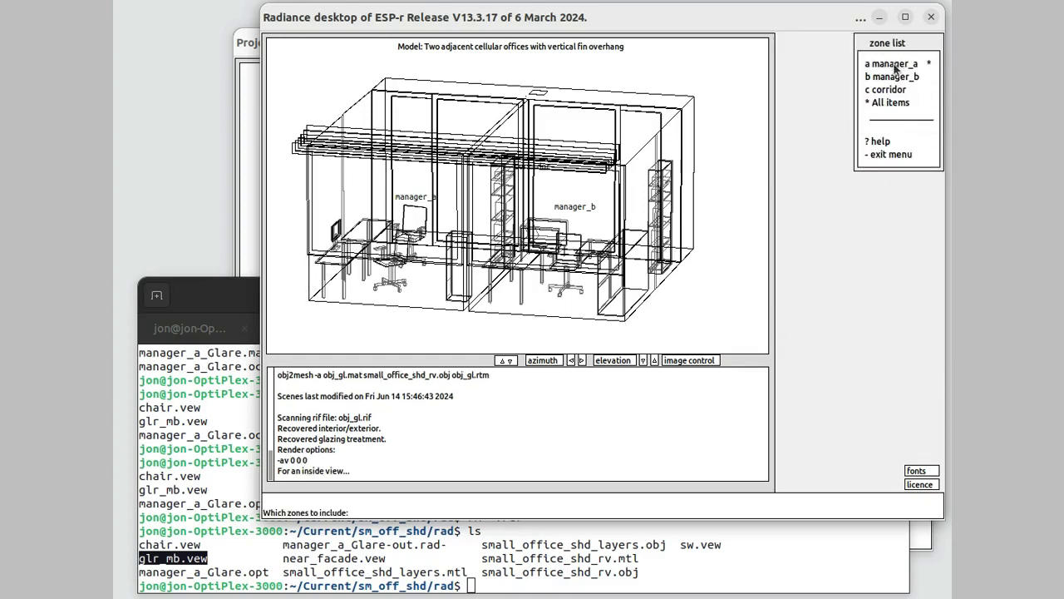
click(870, 156)
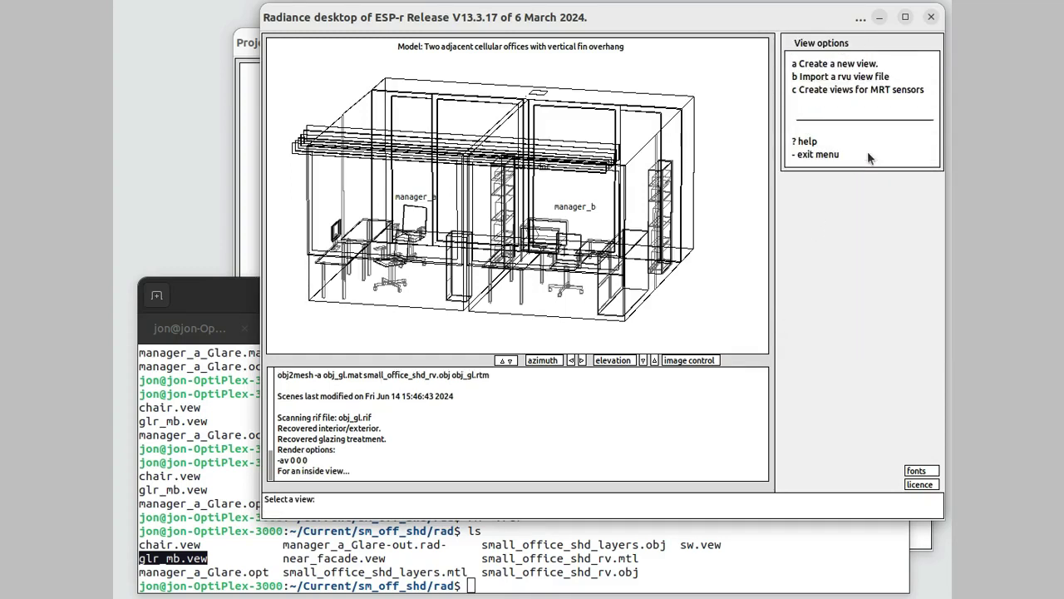
click(863, 77)
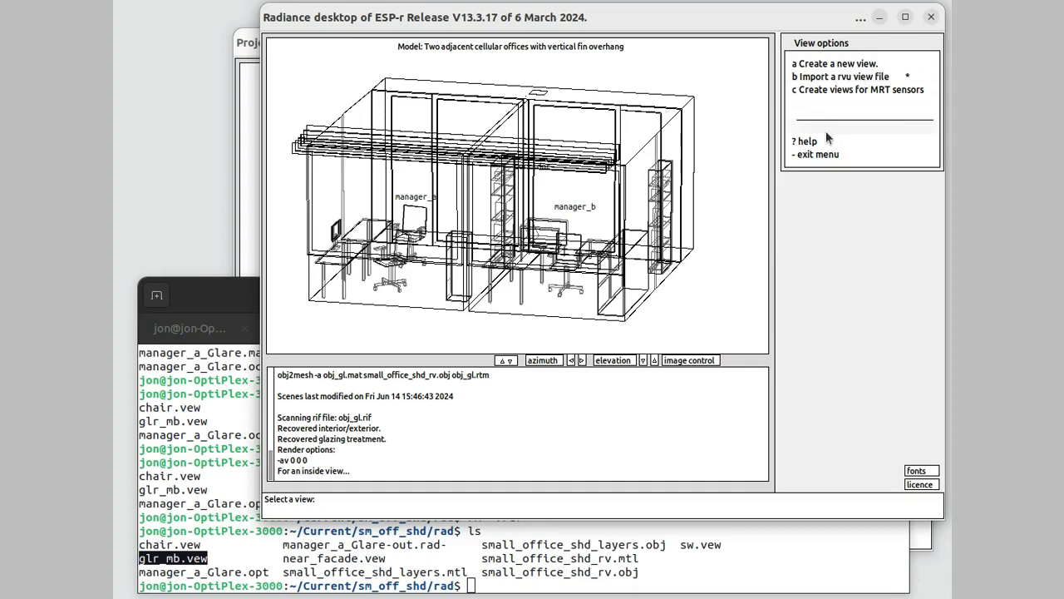
click(839, 155)
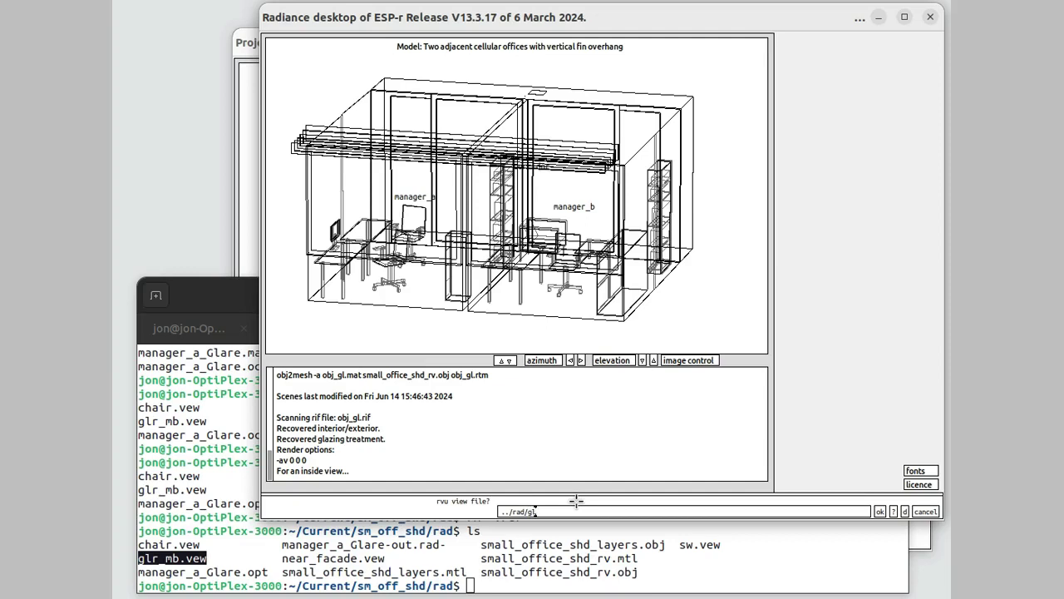
text(glr_mb.vew)
click(879, 512)
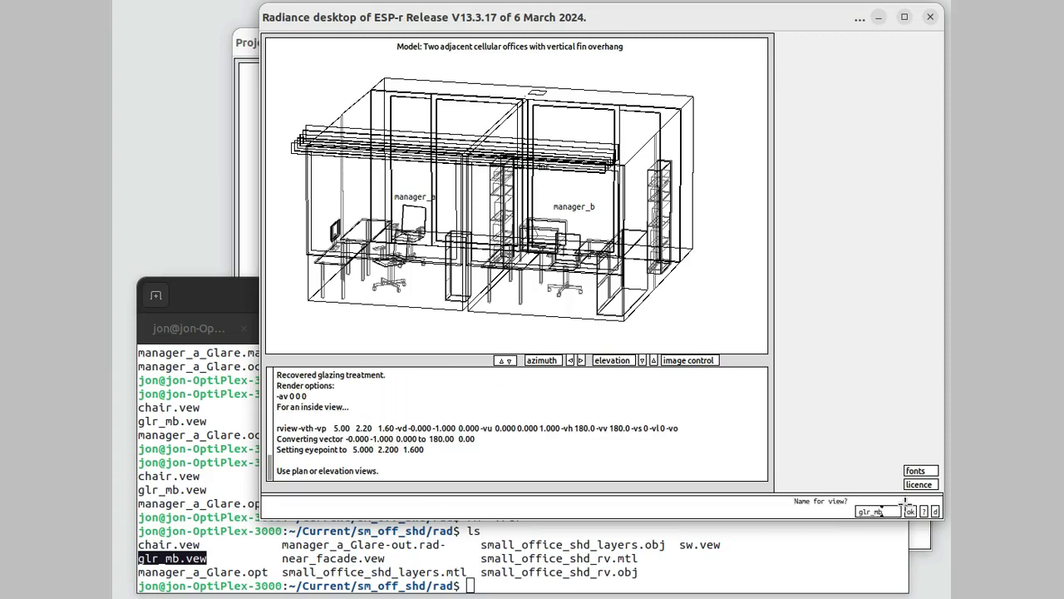
click(910, 511)
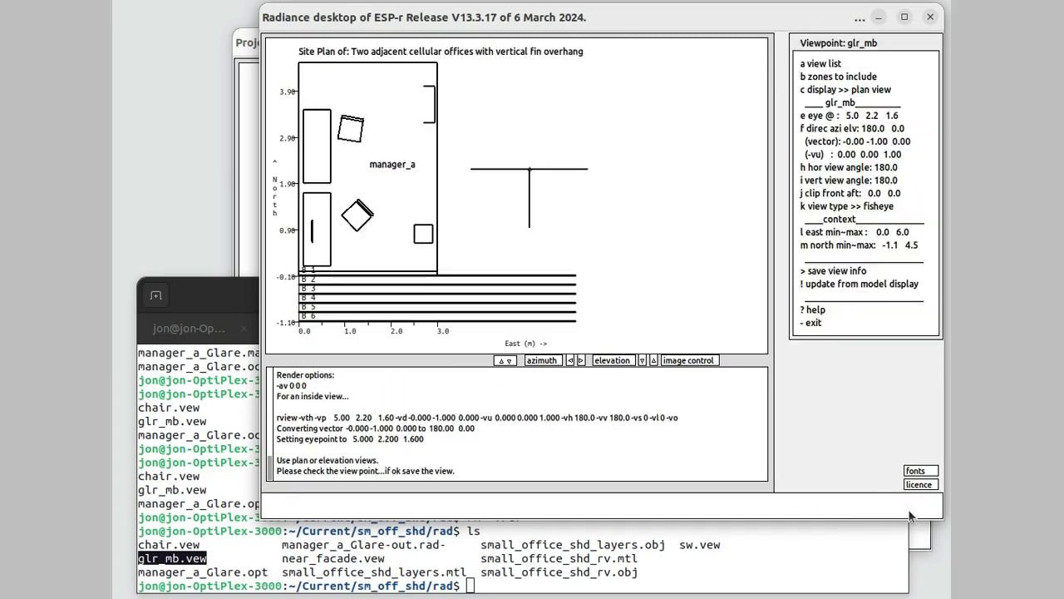
Move the glr_mb eye point to 1.4 2.2 1.6 inside the room
click(849, 117)
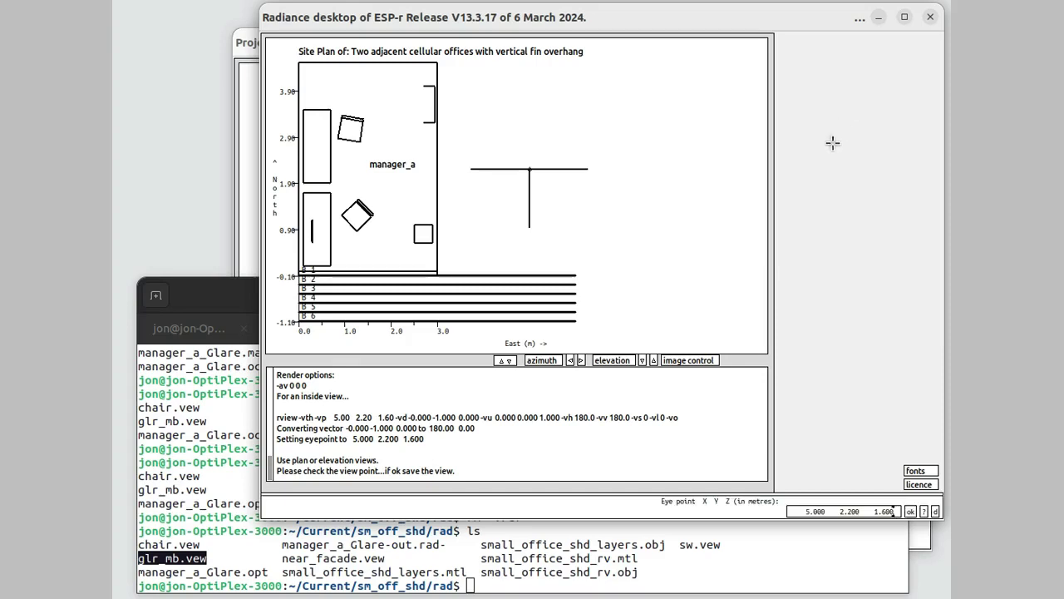
click(808, 510)
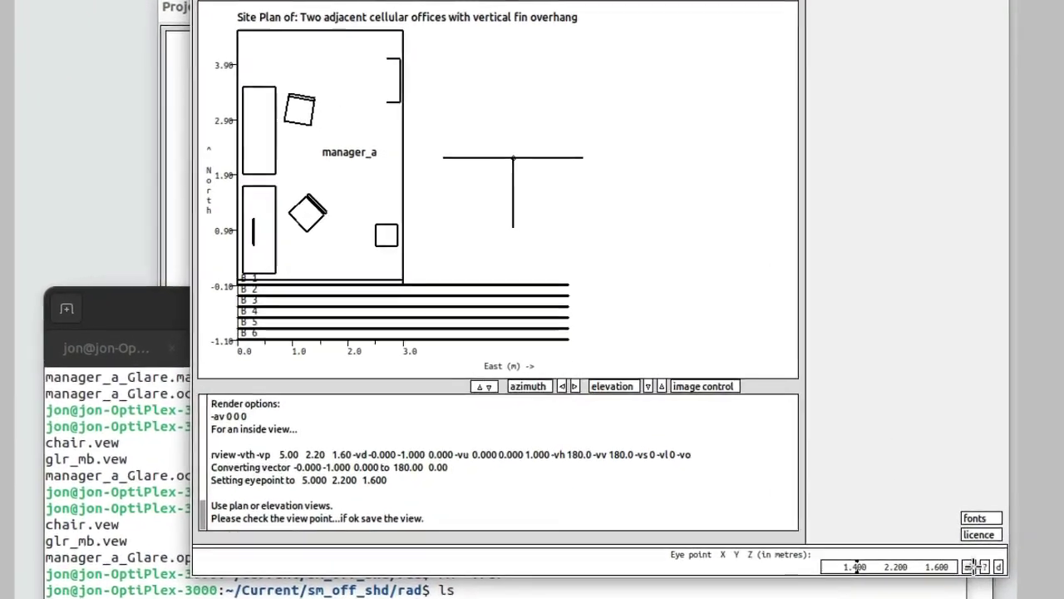
key(Return)
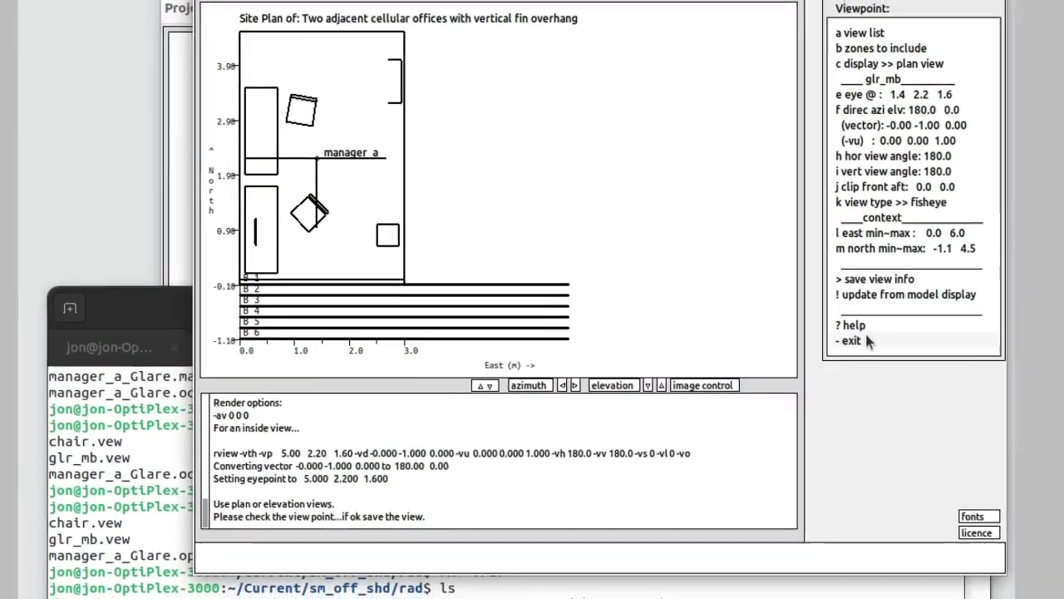
click(867, 340)
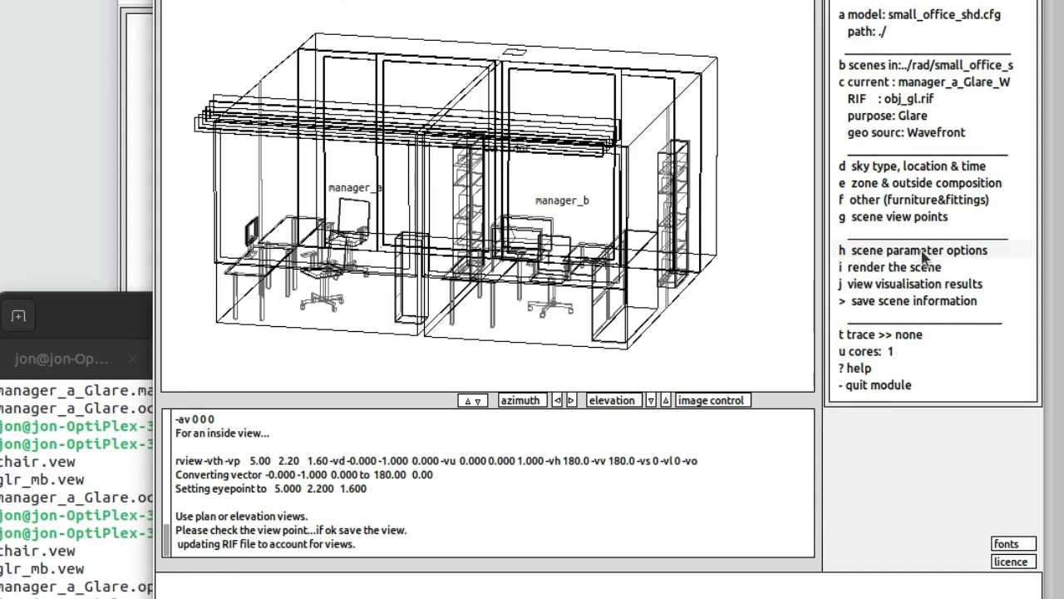
Save the scene parameter options to obj_gl.rif and return to the main menu
click(925, 251)
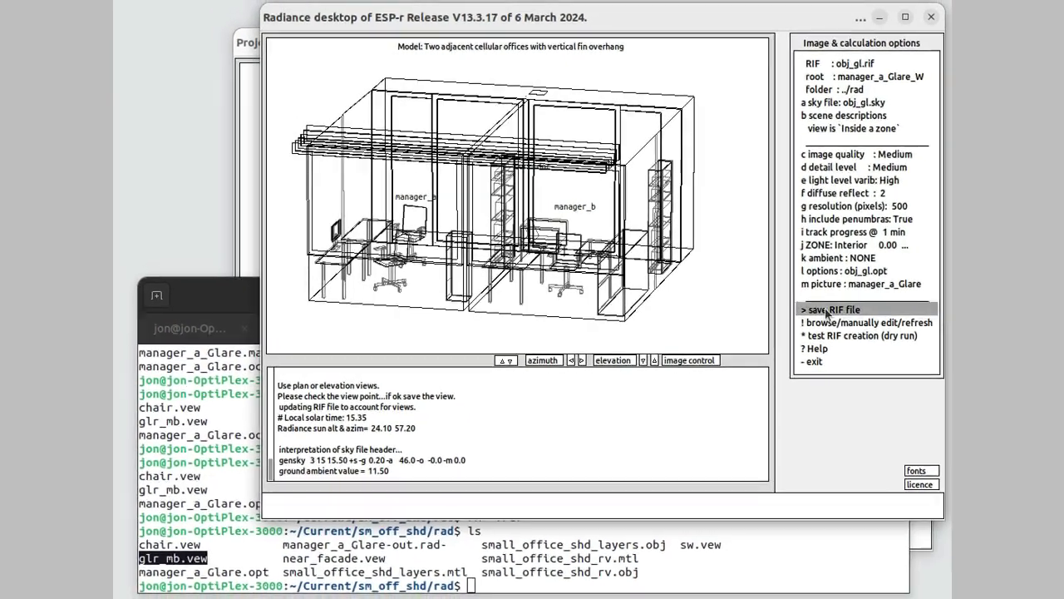
click(827, 311)
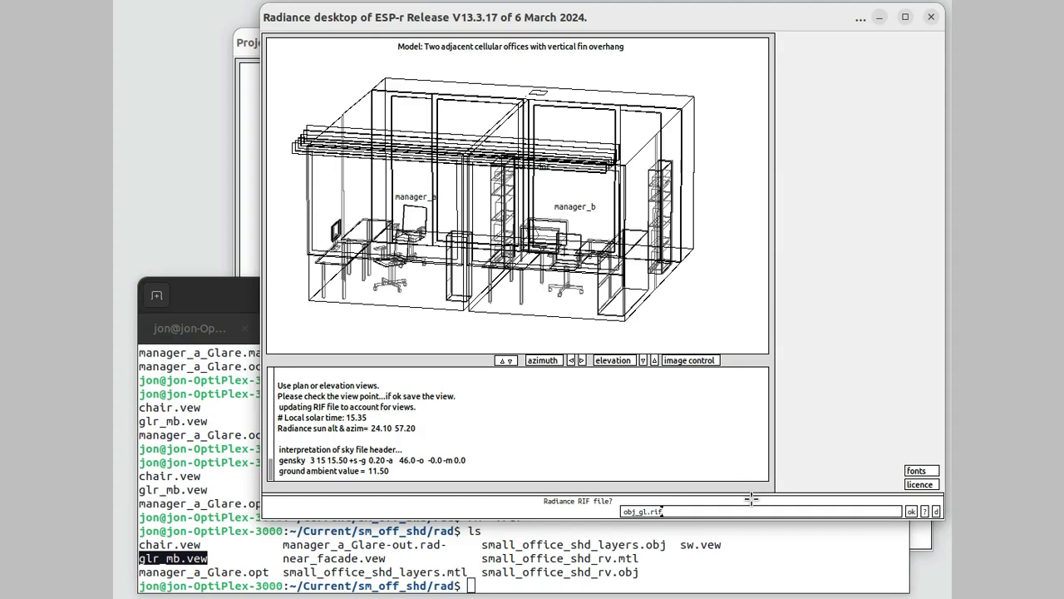
click(911, 511)
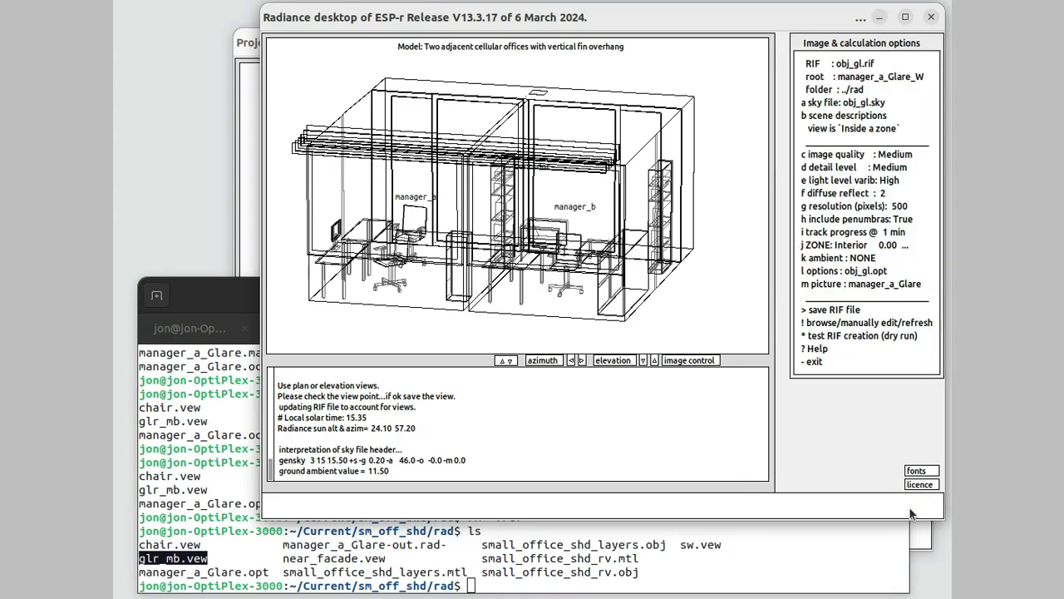
click(836, 360)
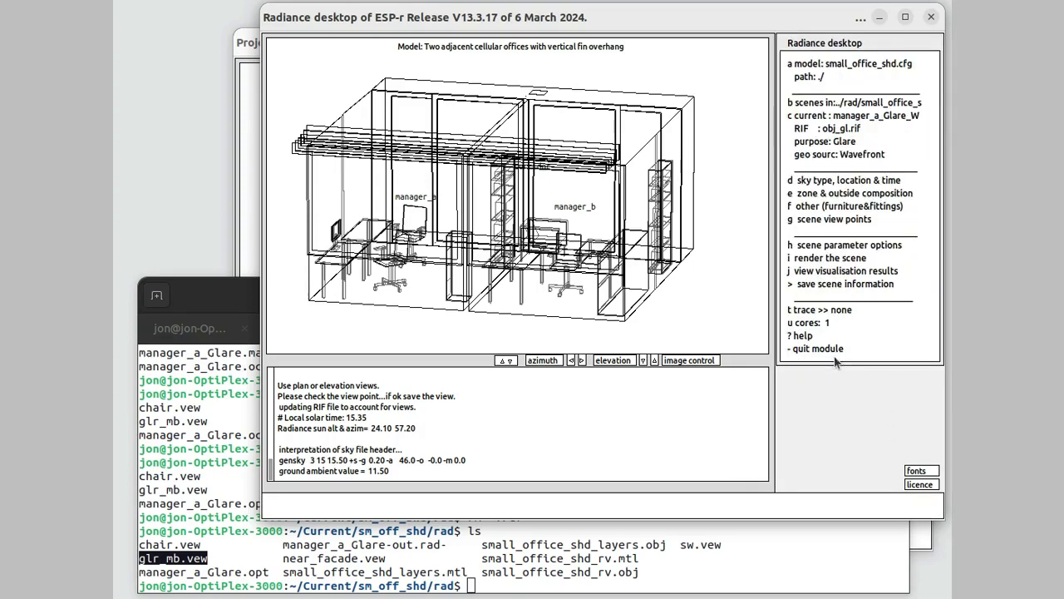
Render the scene from the glr_mb view
click(853, 259)
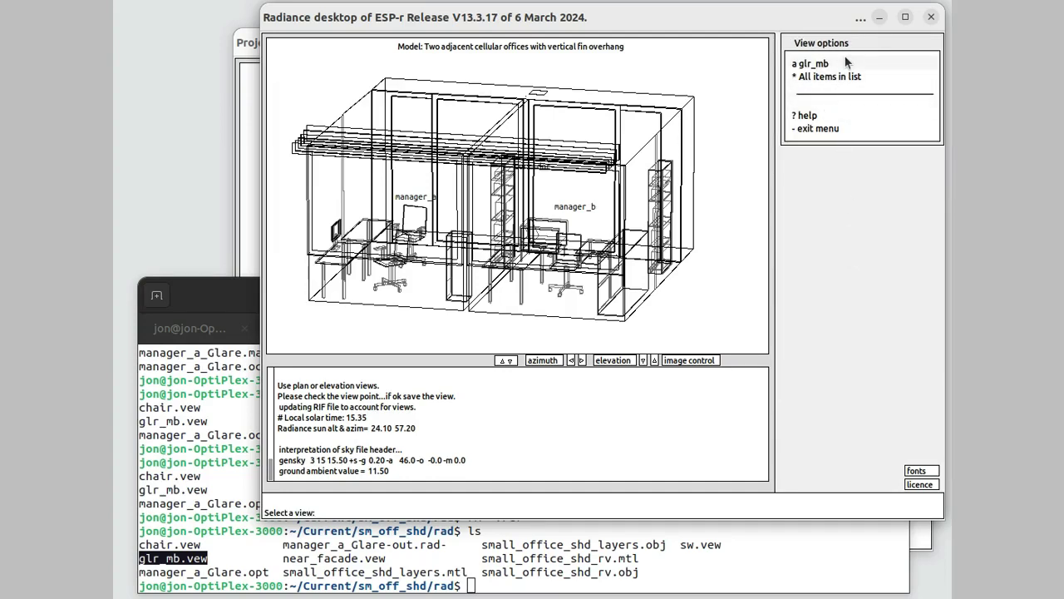
click(837, 64)
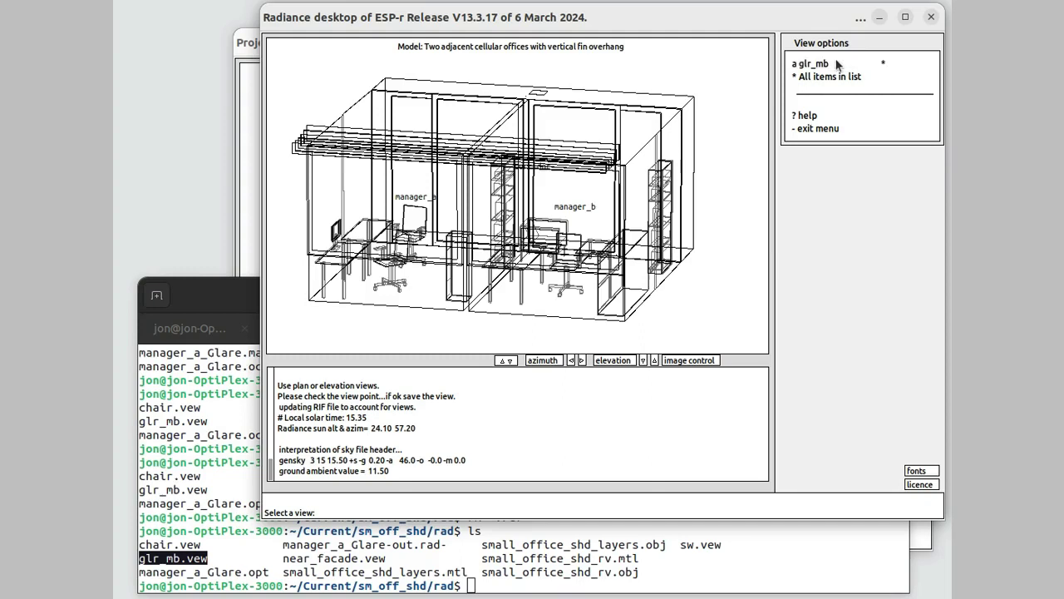
click(831, 130)
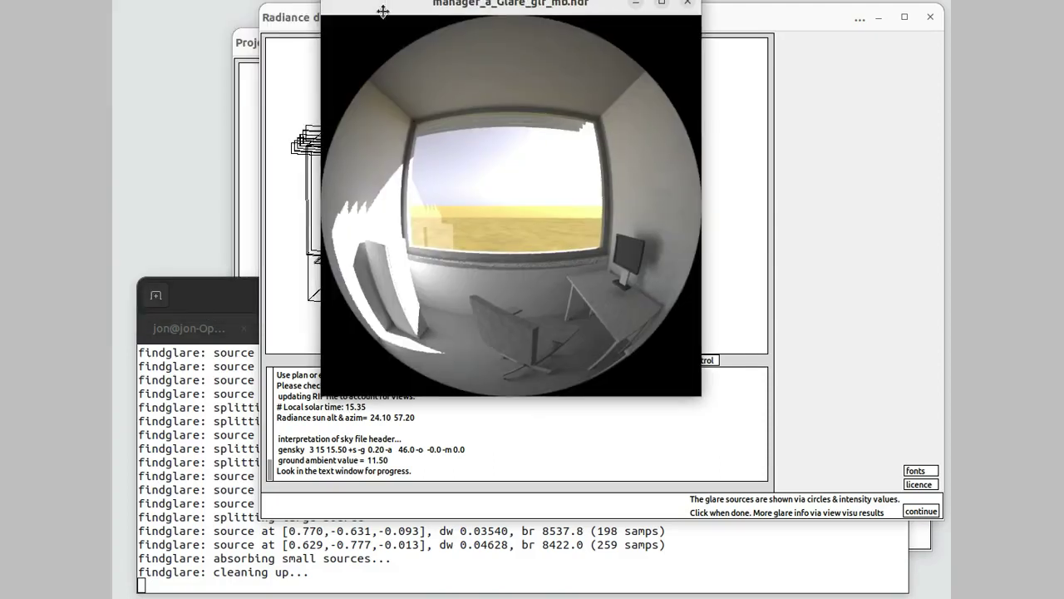
Move the fisheye glare image aside to inspect the circled glare source intensities
drag(387, 11, 536, 18)
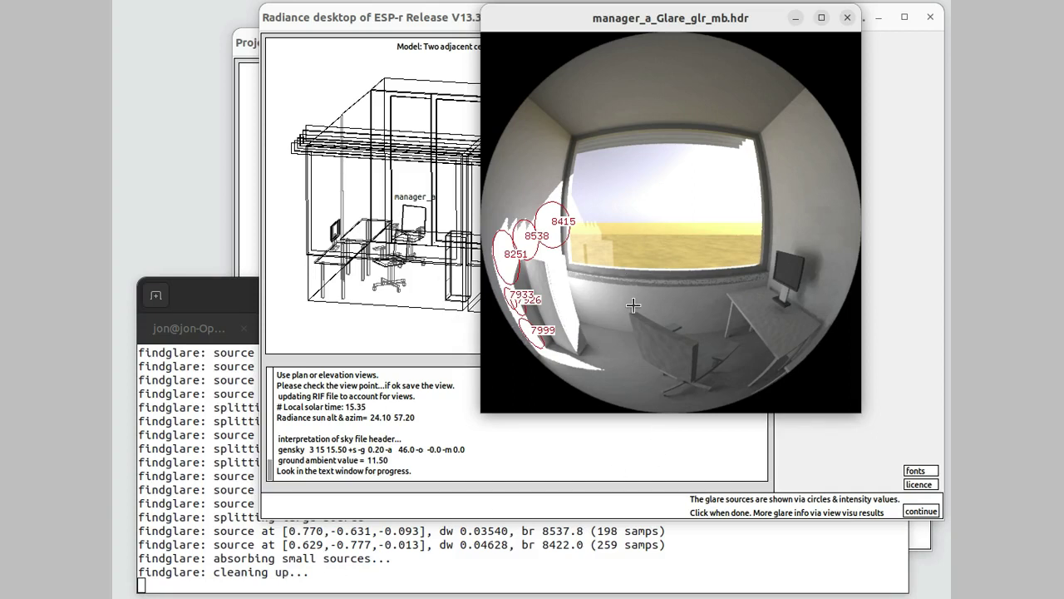
Close the glare image, run ls in the rad folder terminal, then return to the Radiance desktop
click(918, 510)
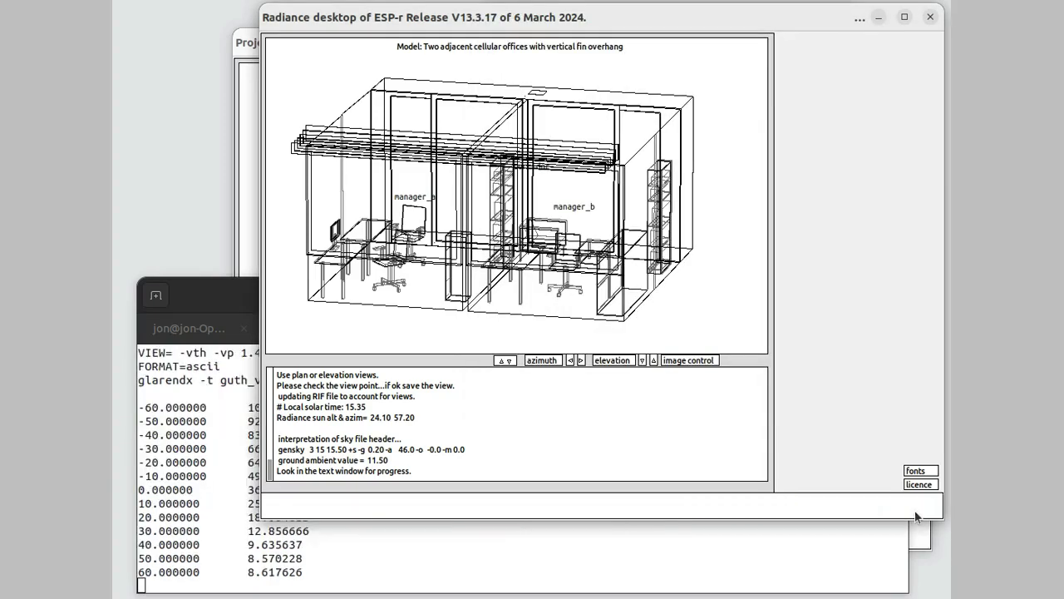
click(179, 292)
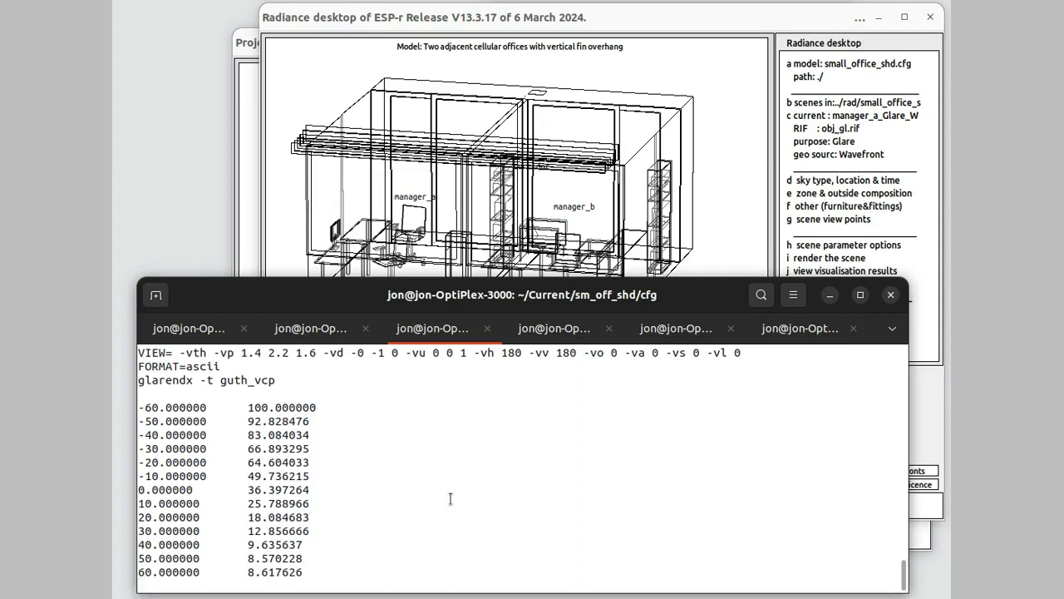
click(786, 333)
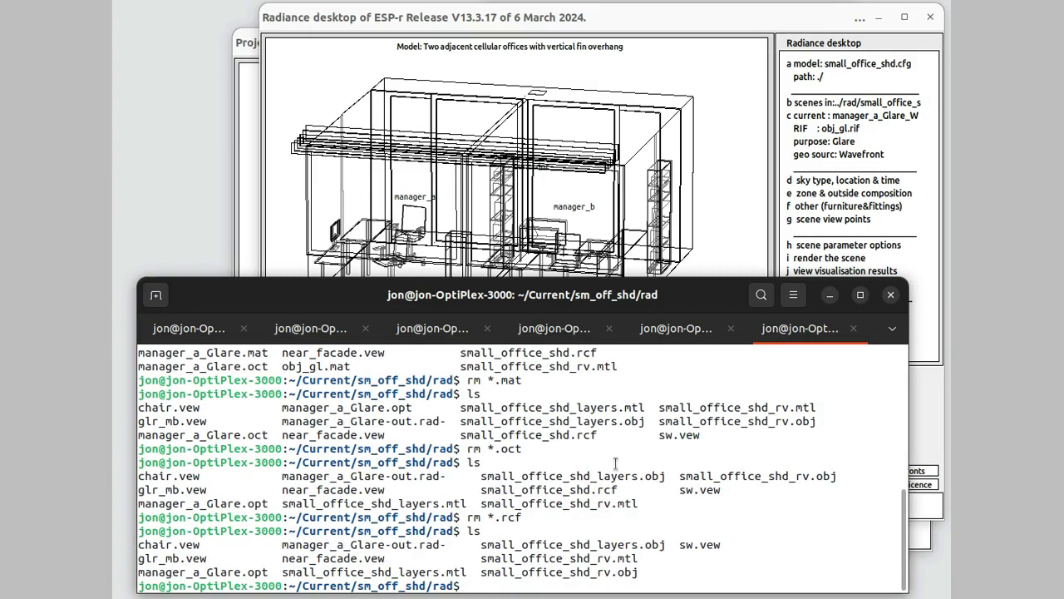
text(ls)
key(Return)
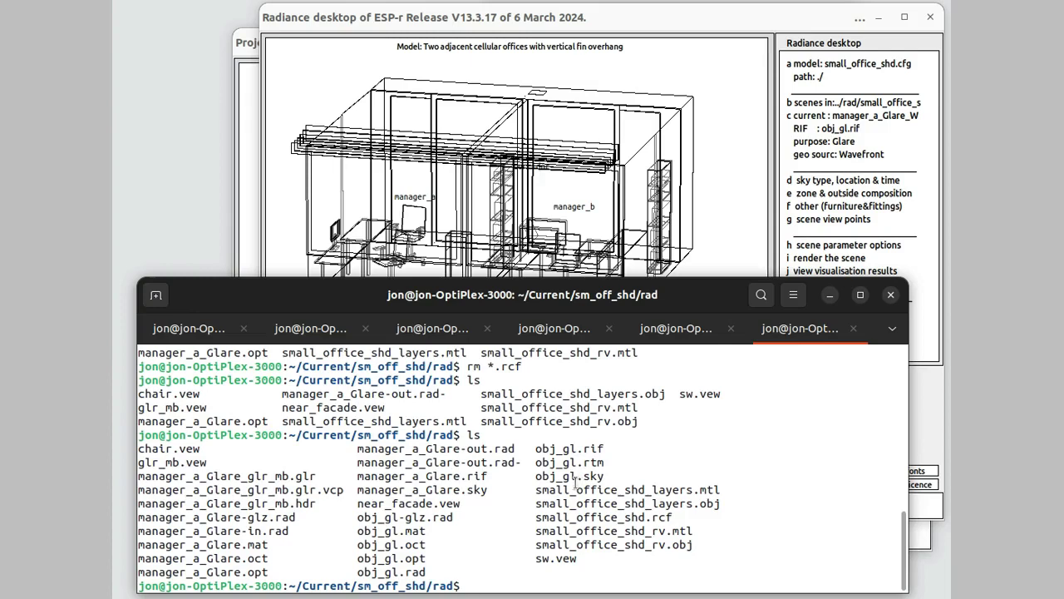
click(688, 18)
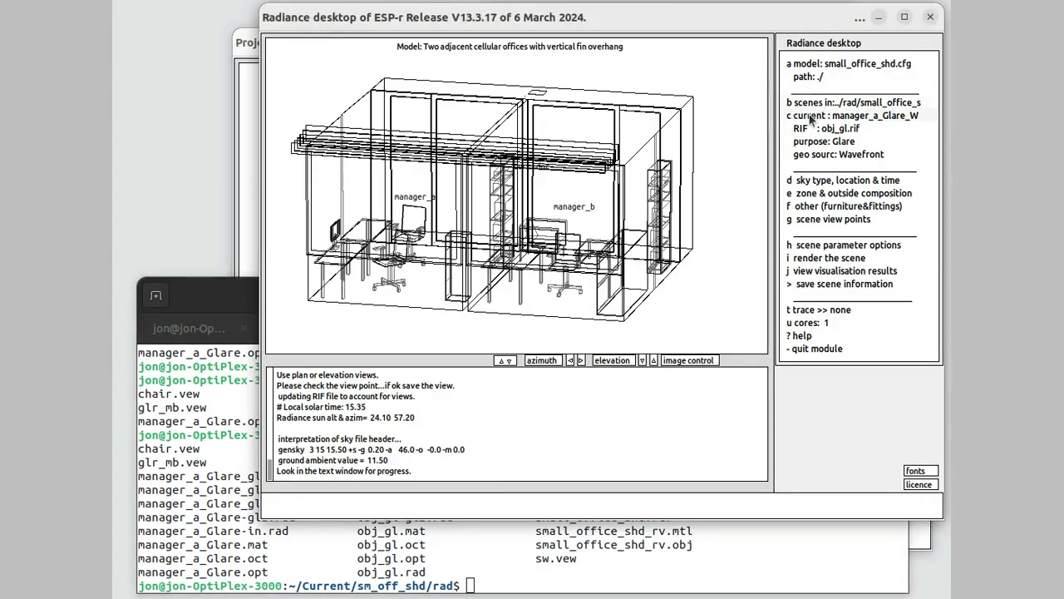
Make a variant of scene manager_a_Glare_W focused on zone manager_a, with name suffix 'mgra'
click(810, 116)
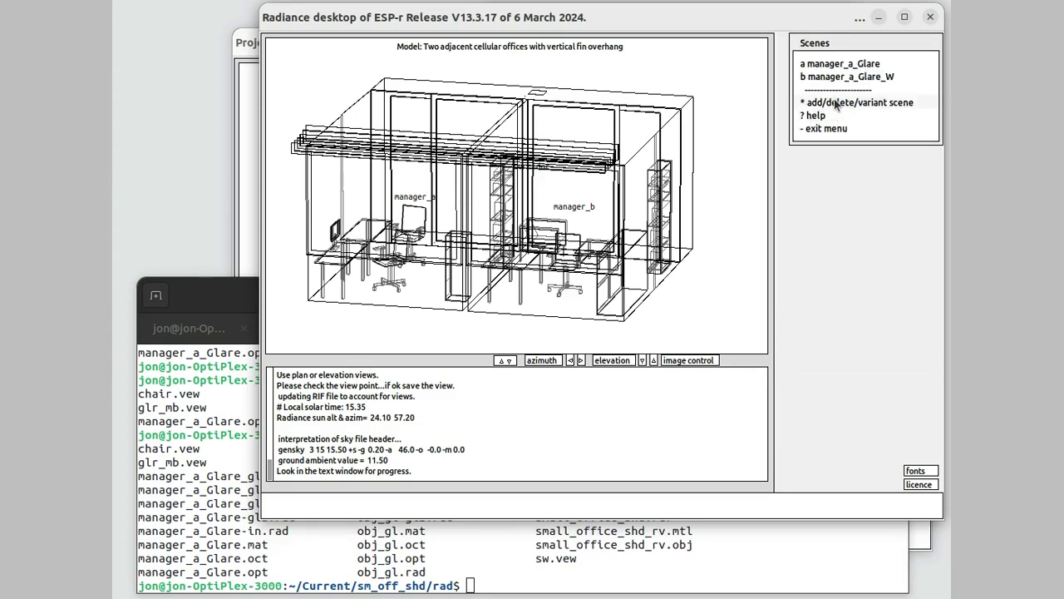
click(838, 103)
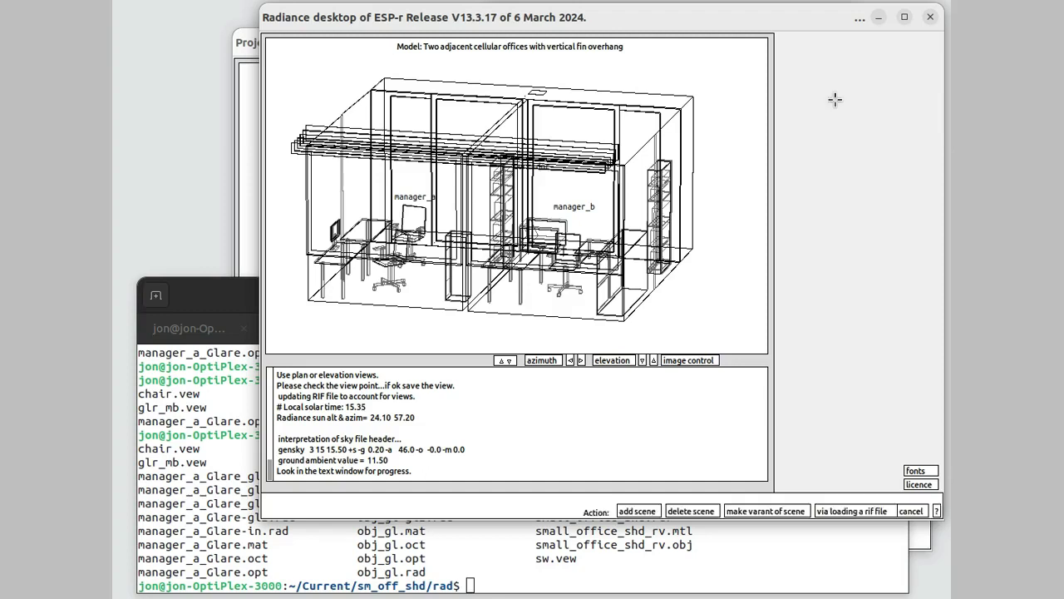
click(763, 509)
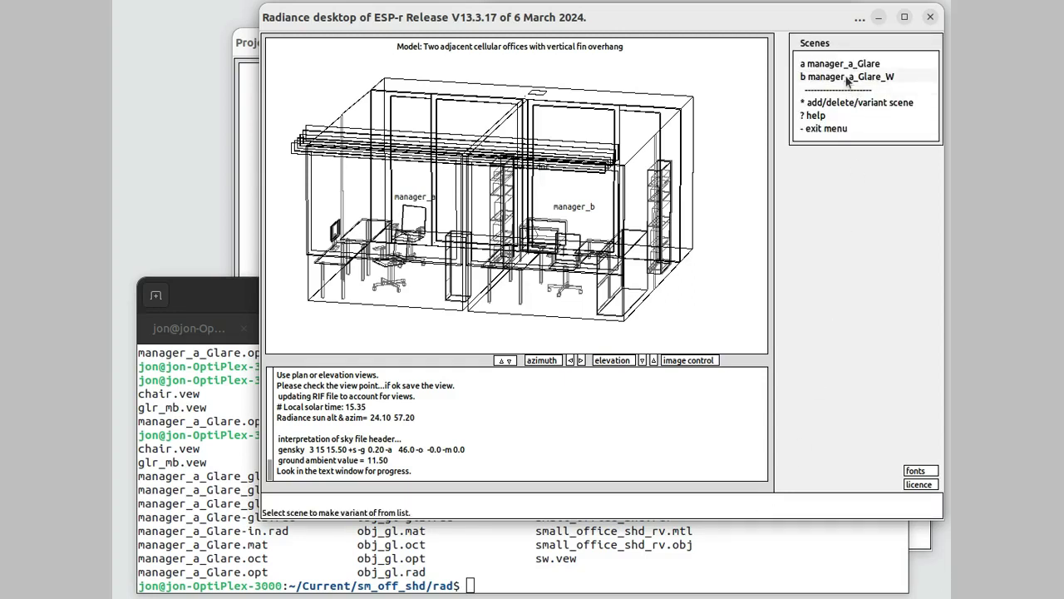
click(848, 78)
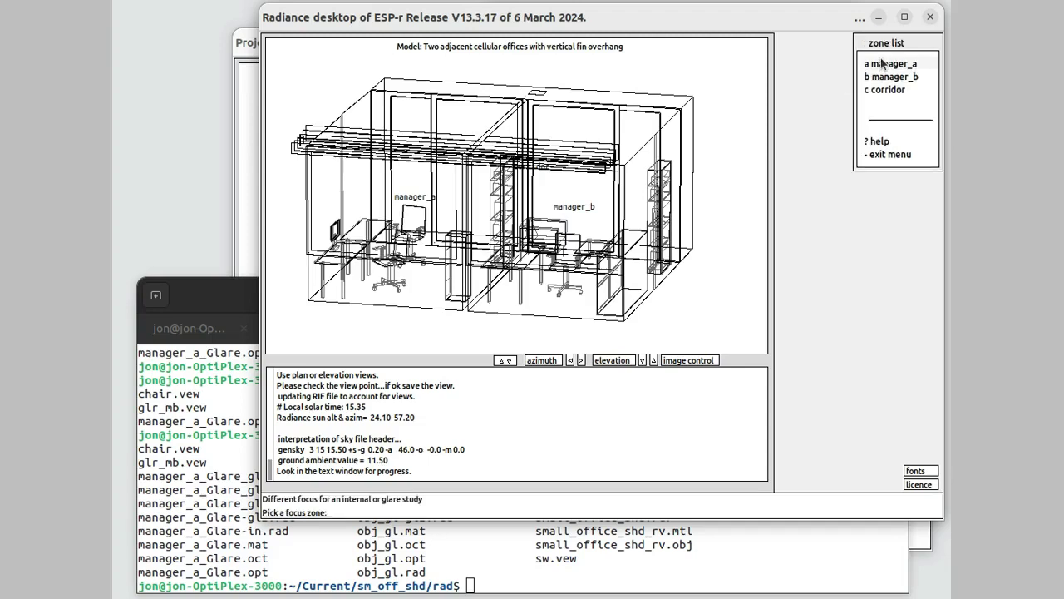
click(883, 63)
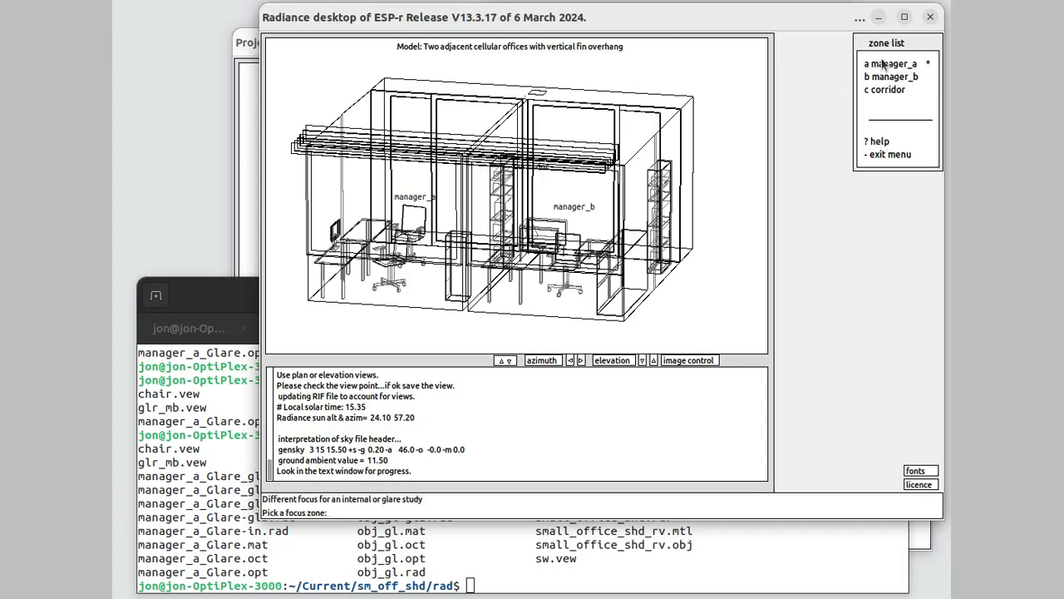
click(890, 155)
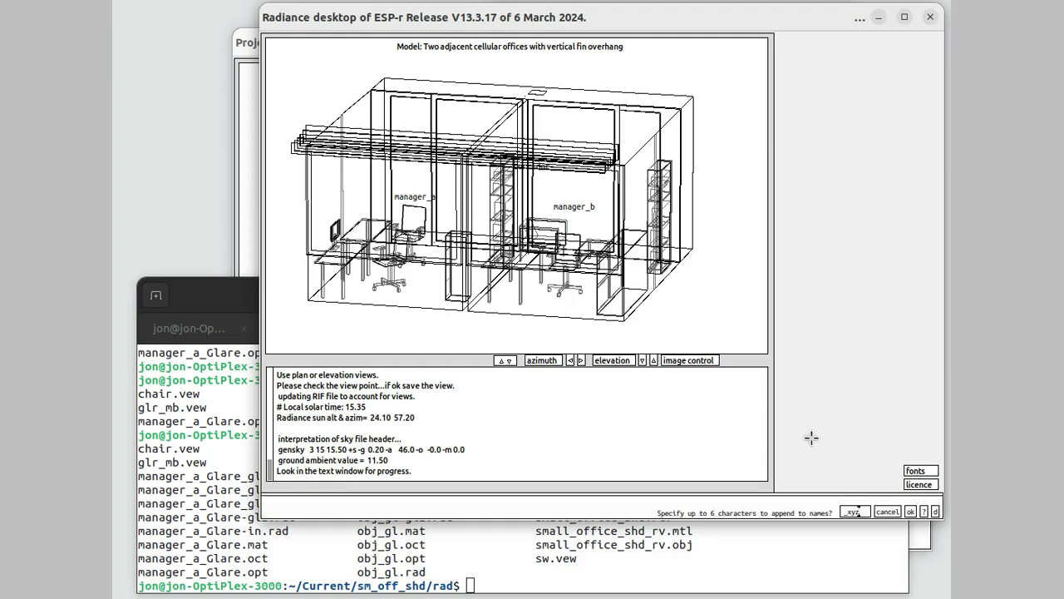
key(BackSpace)
key(BackSpace)
key(BackSpace)
text(mgra)
click(912, 513)
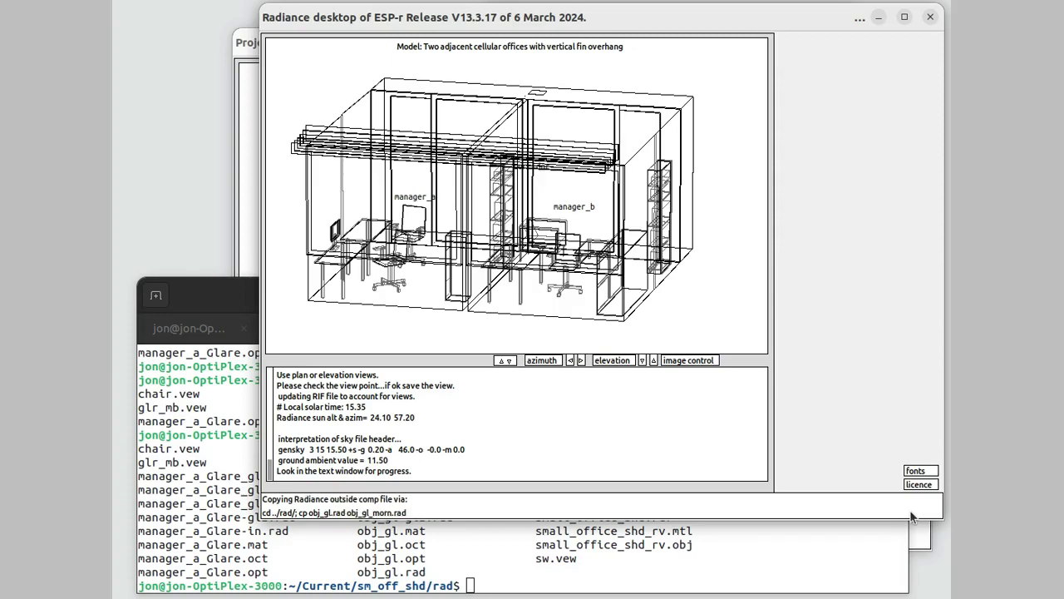
List the rad folder in the terminal to check the variant scene files
click(651, 572)
text(ls)
key(Return)
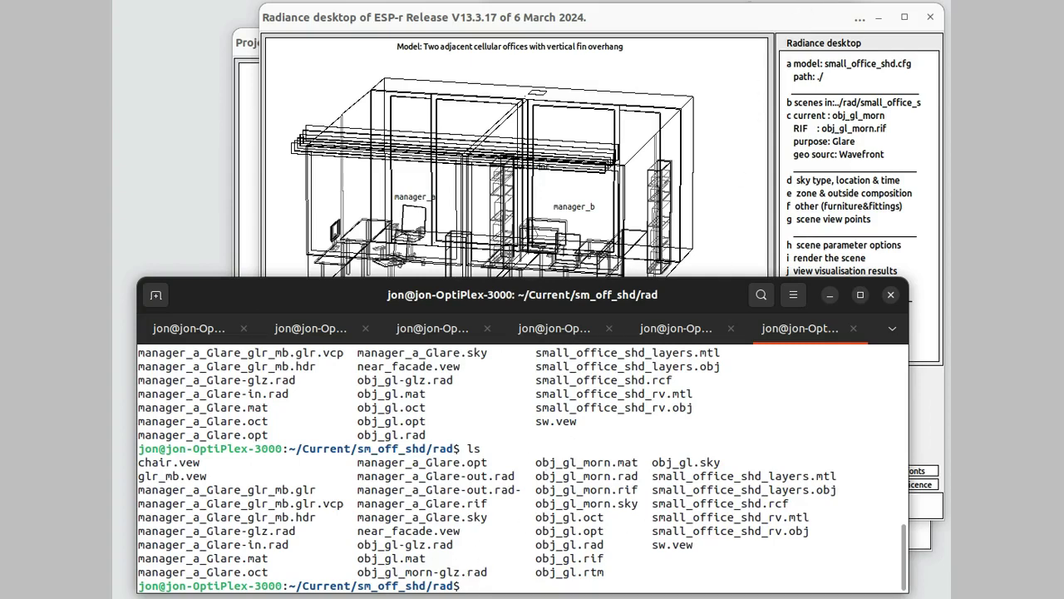
Reset the obj_gl_morn sky to 09h30 on 15 March and regenerate its description
click(733, 17)
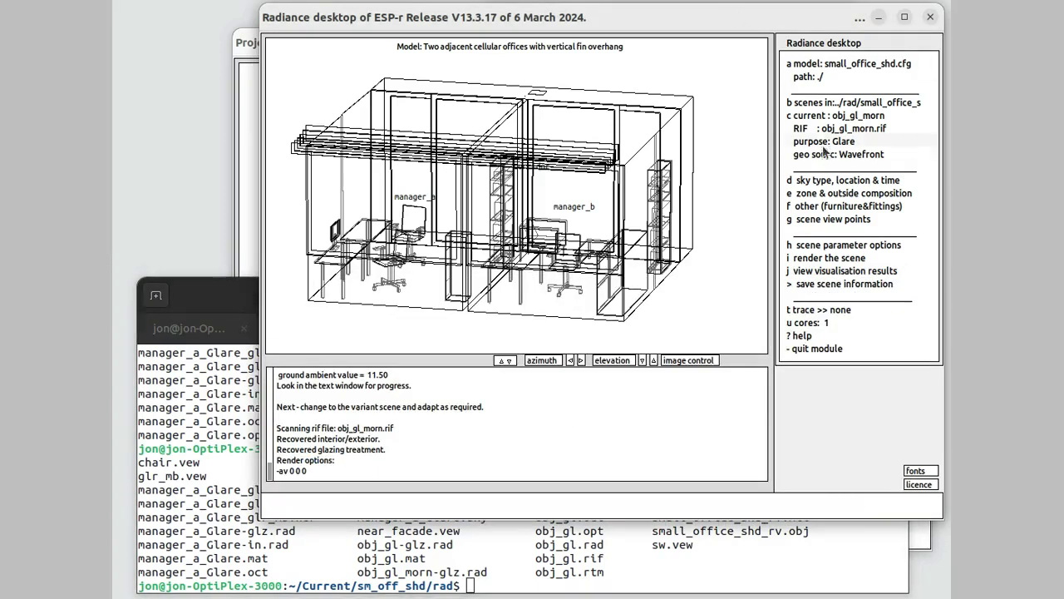
click(837, 182)
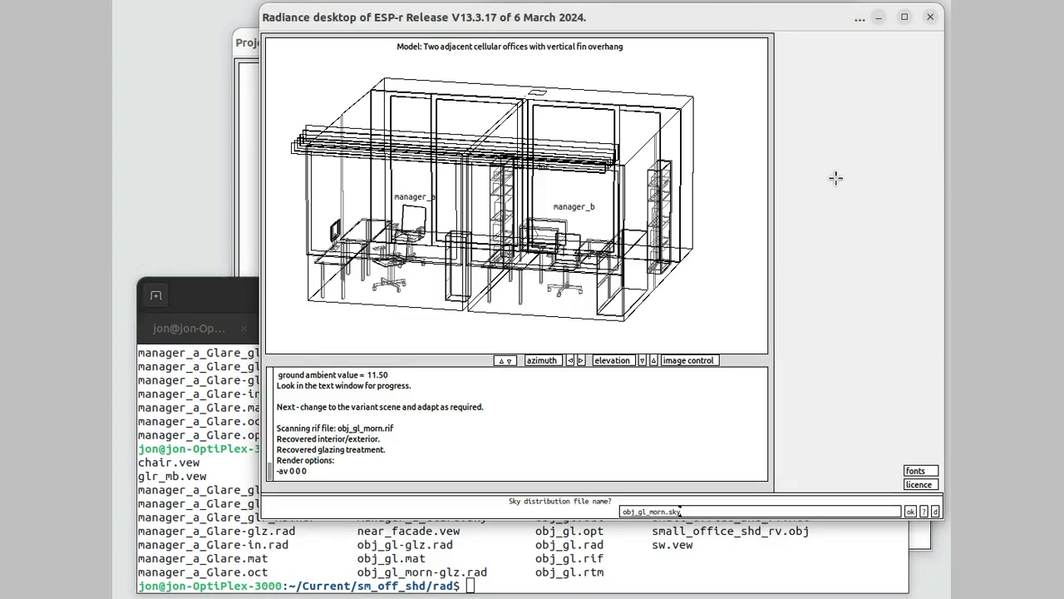
click(910, 511)
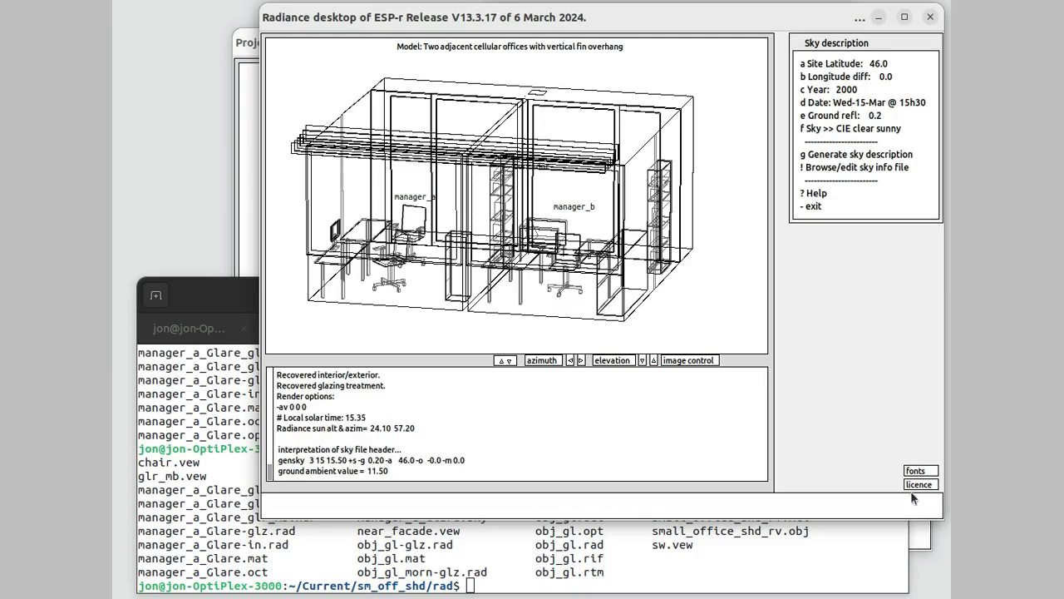
click(837, 102)
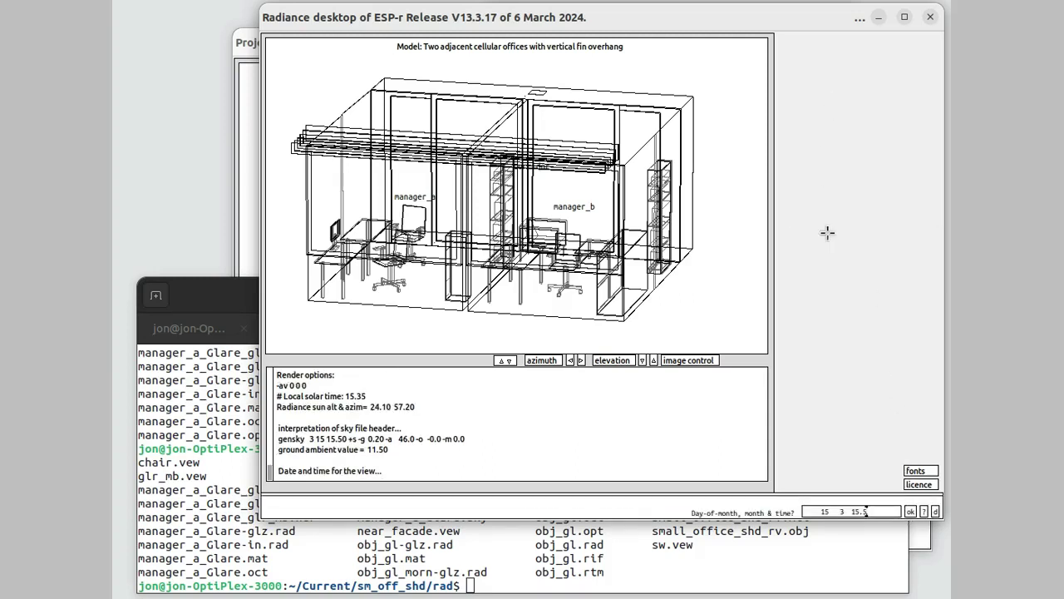
text(15.5)
key(BackSpace)
key(BackSpace)
click(908, 512)
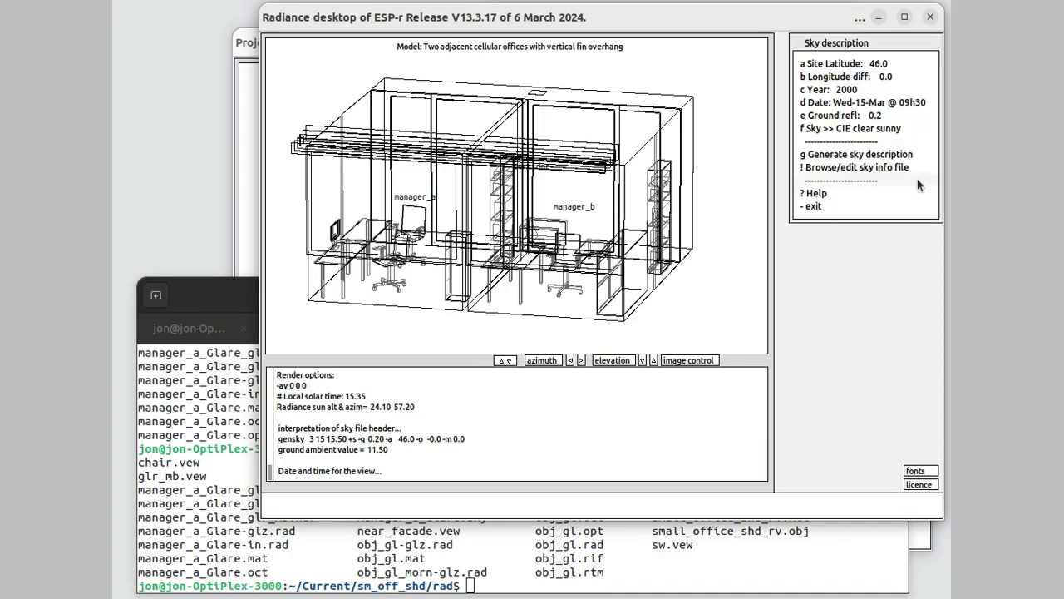
click(869, 155)
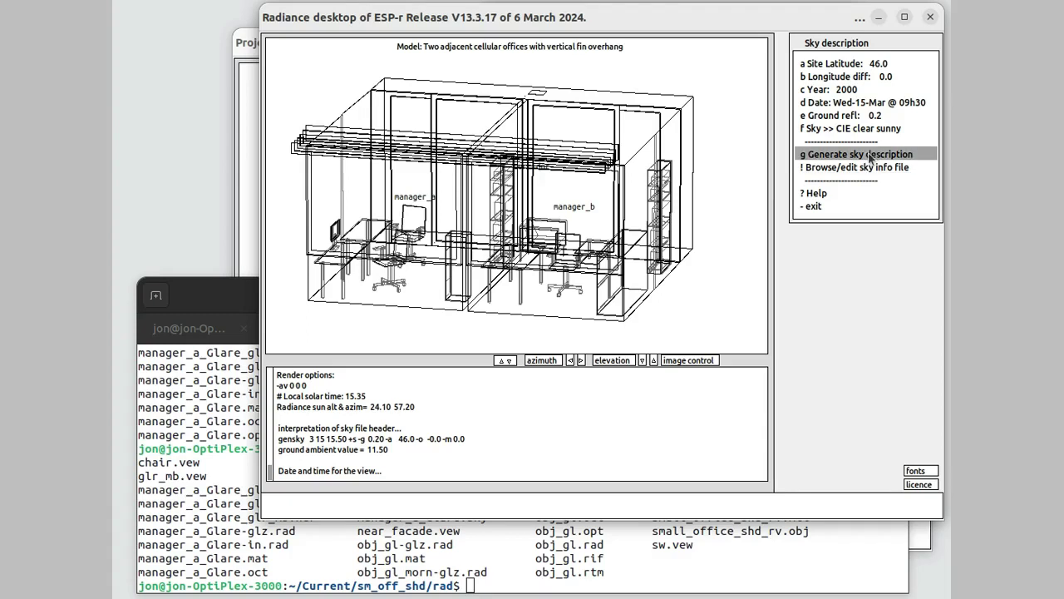
click(833, 202)
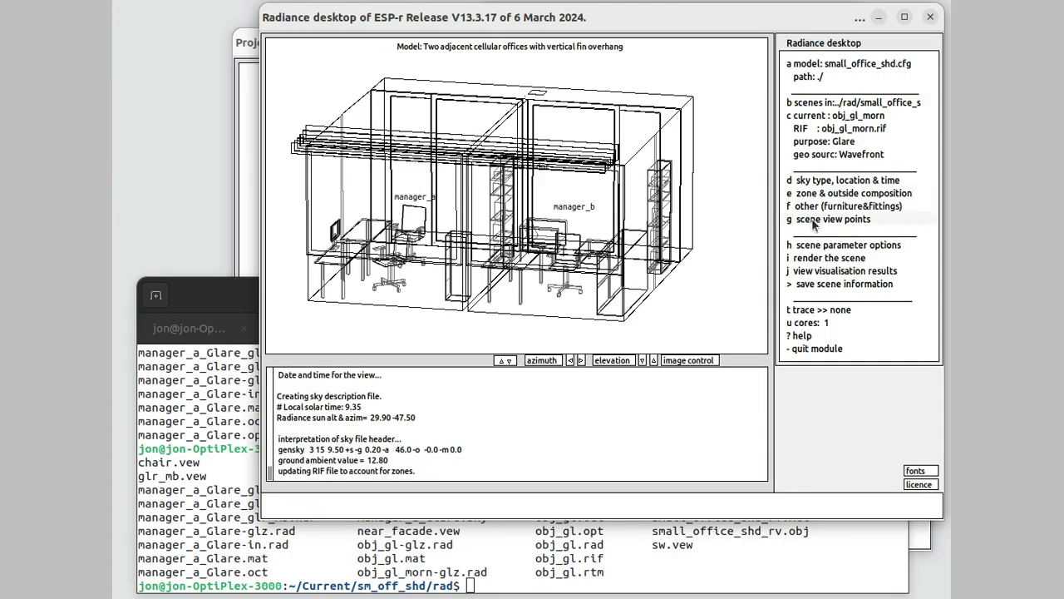
Refresh the scene view points without changes and start rendering the glr_mb view
click(814, 221)
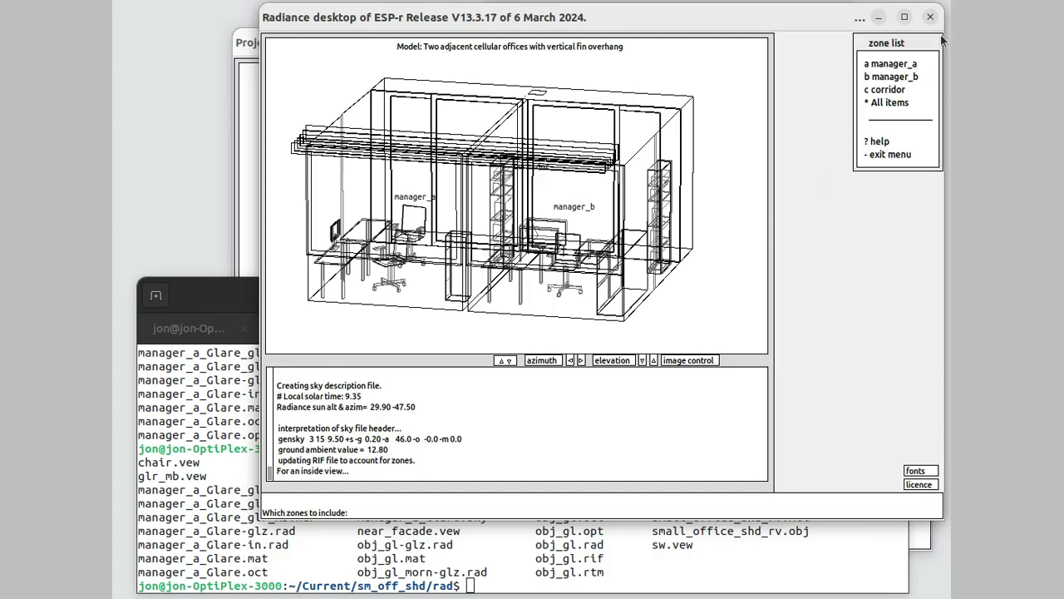
click(897, 154)
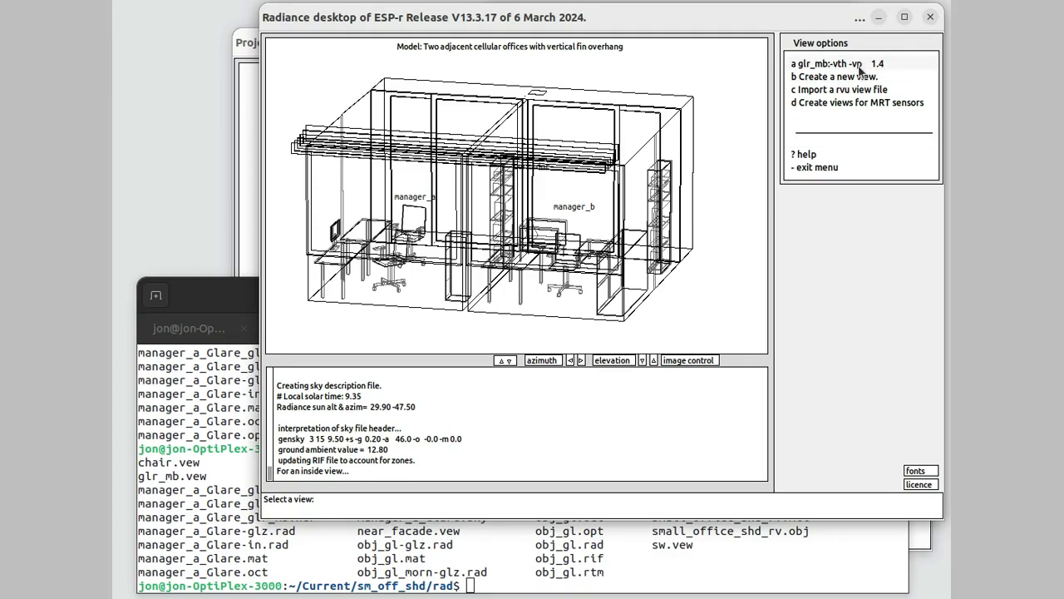
click(831, 166)
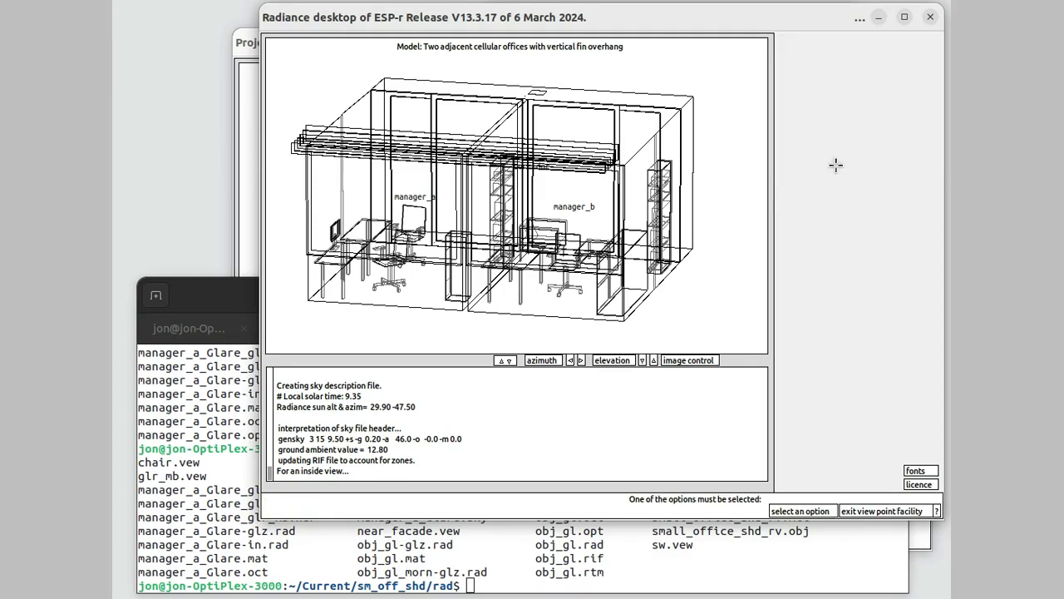
click(869, 510)
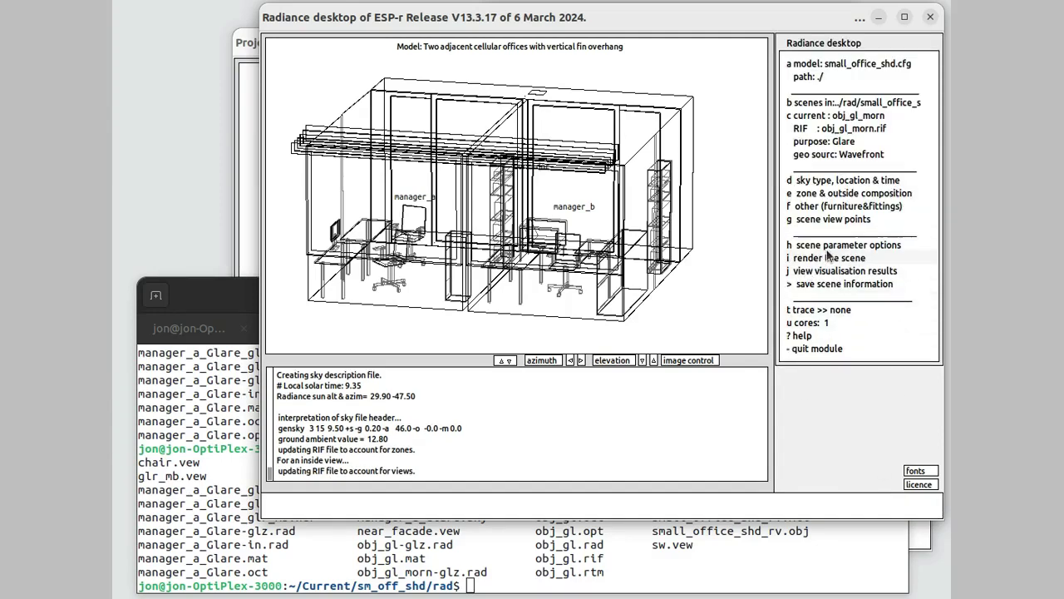
click(826, 260)
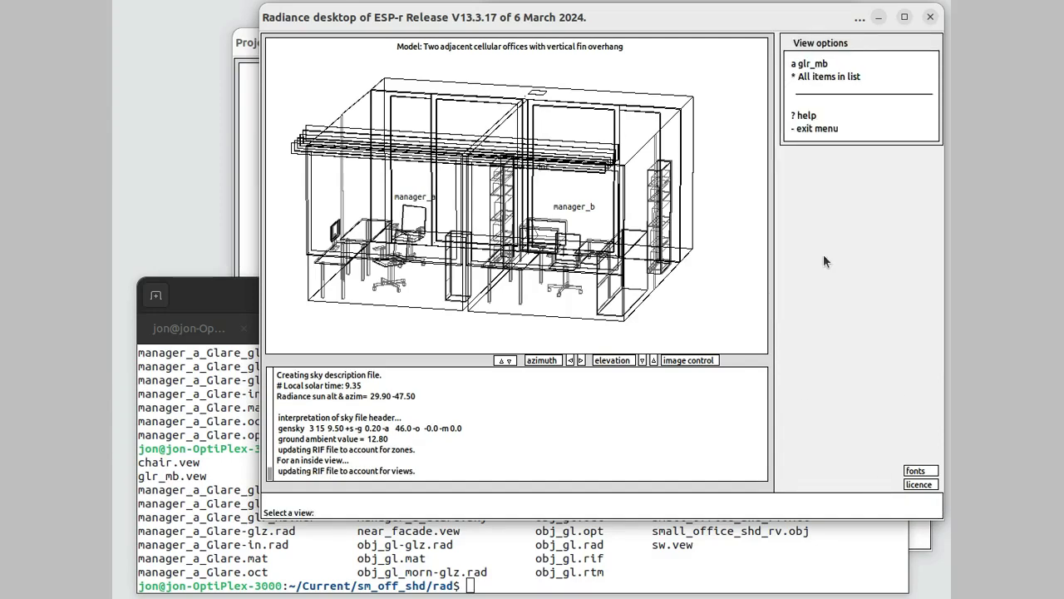
click(836, 129)
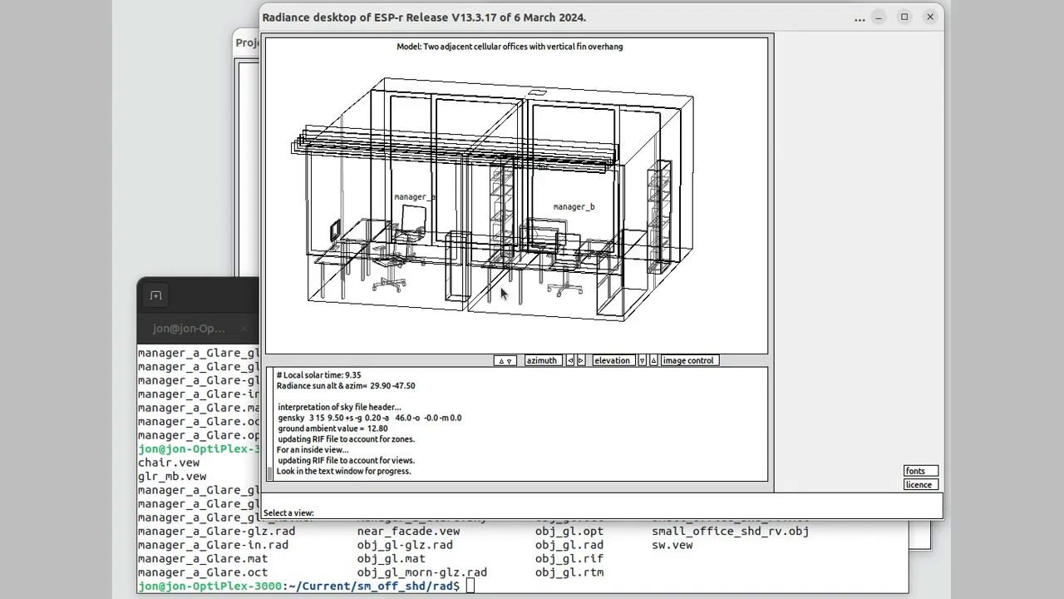
Follow the render progress in the terminal and bring the fisheye glare image fully into view
click(224, 448)
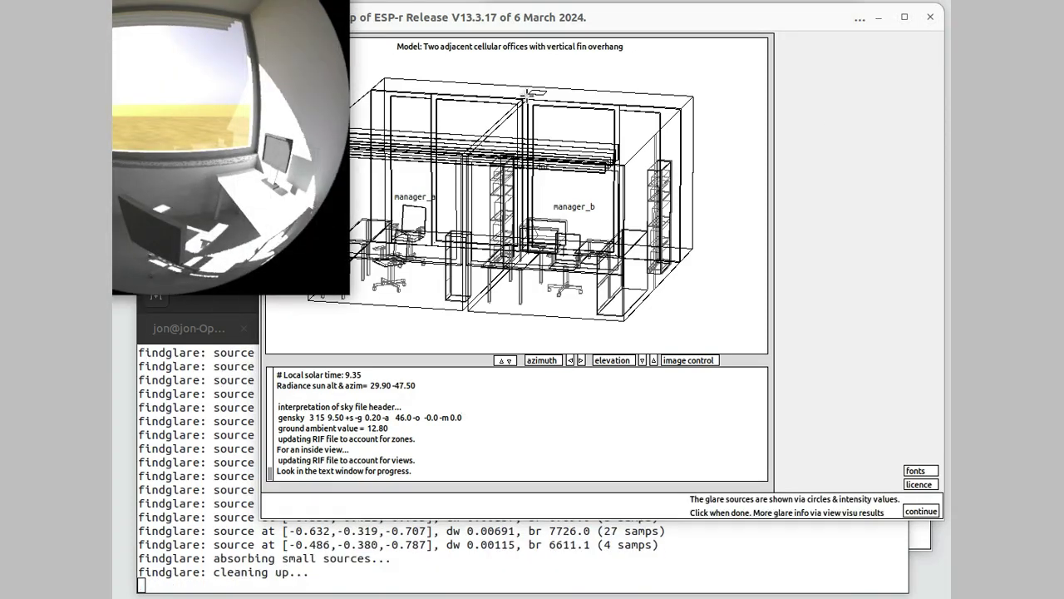
drag(513, 21, 580, 18)
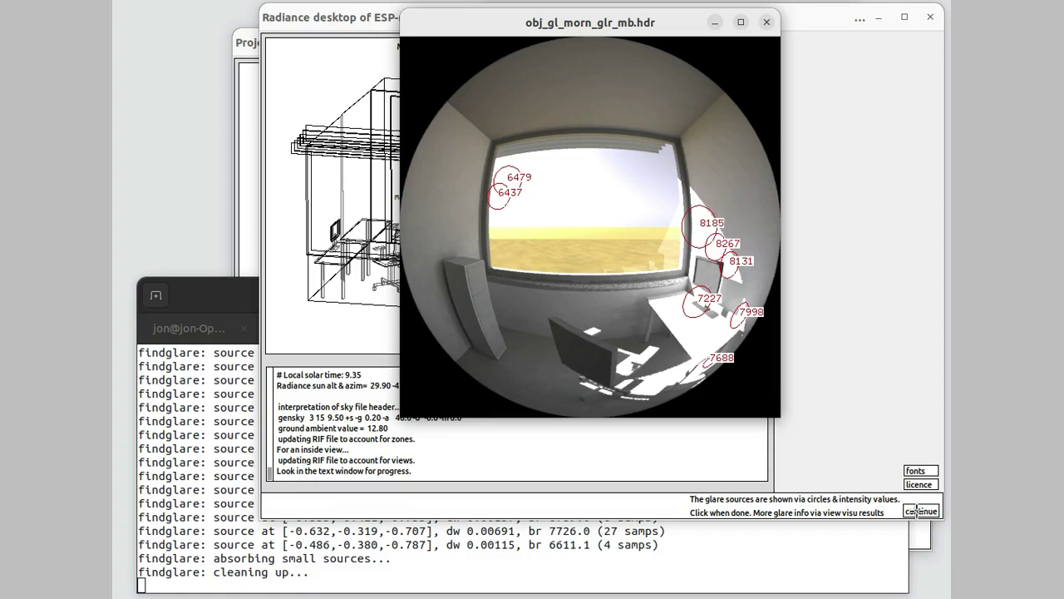
Close the glare image, review the Guth VCP results, and show the current Scenes list
click(919, 511)
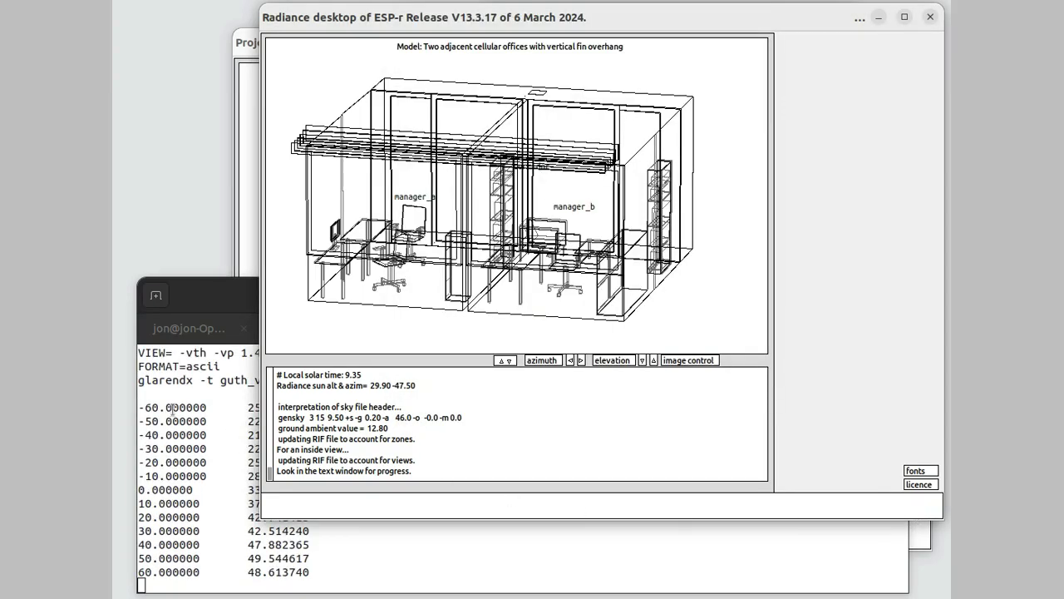
click(194, 296)
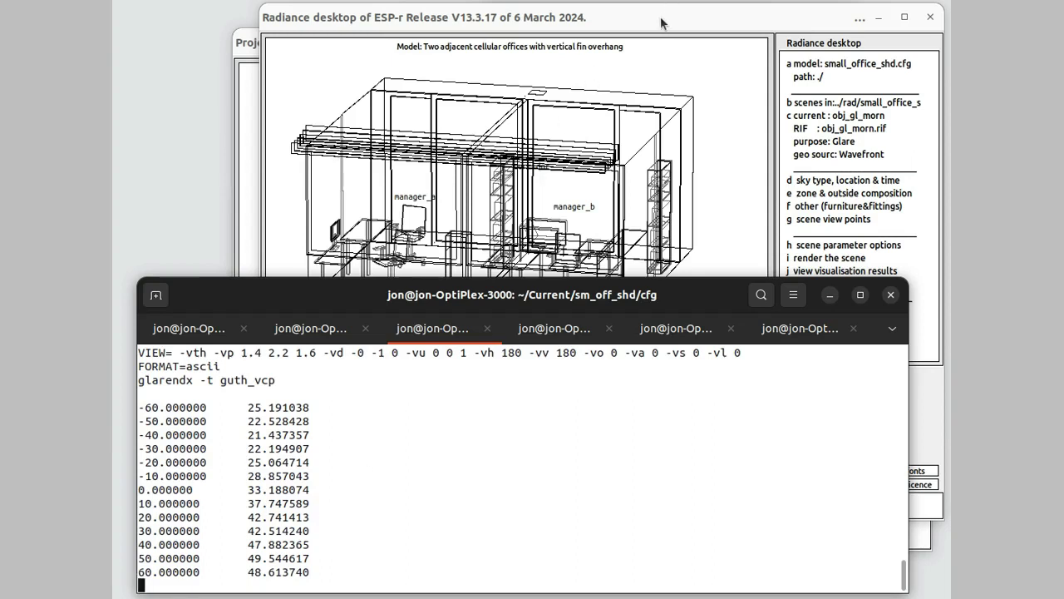
click(660, 18)
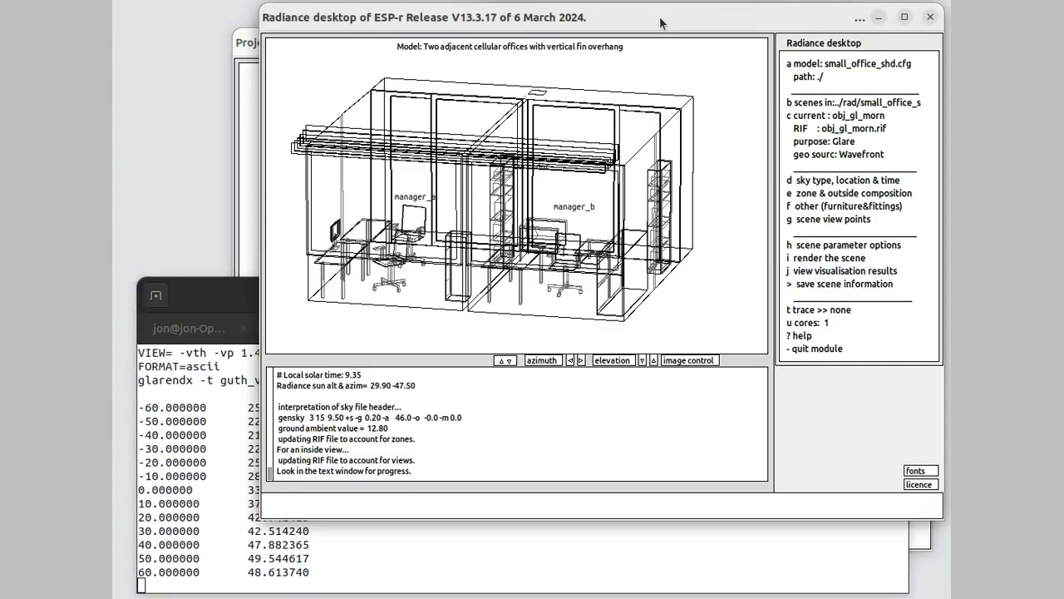
click(805, 116)
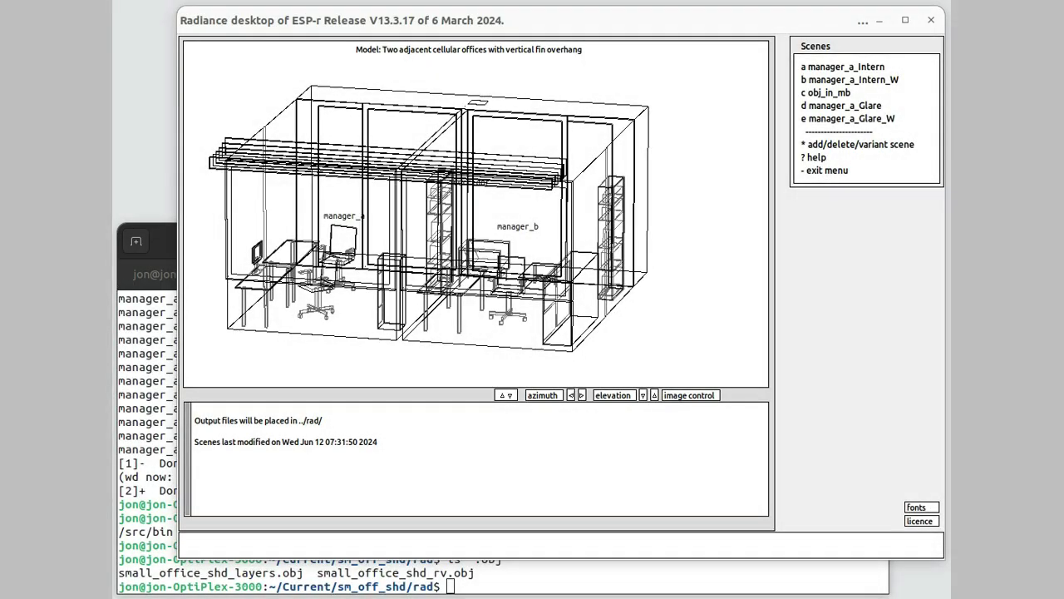
Add an External images scene from ESP-r and Wavefront geometry, keeping the default root name and description
click(835, 146)
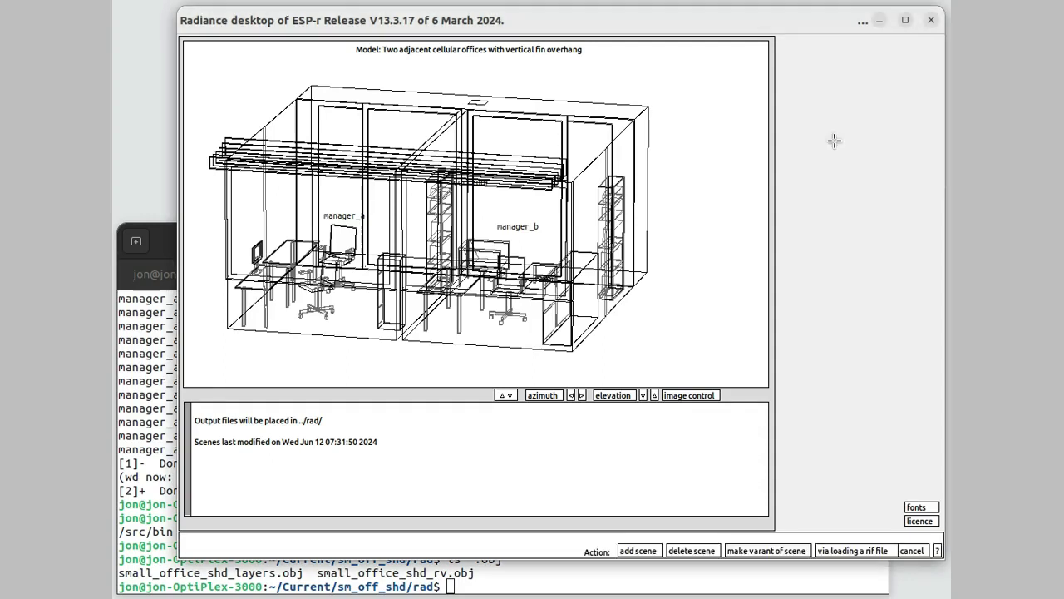
click(643, 550)
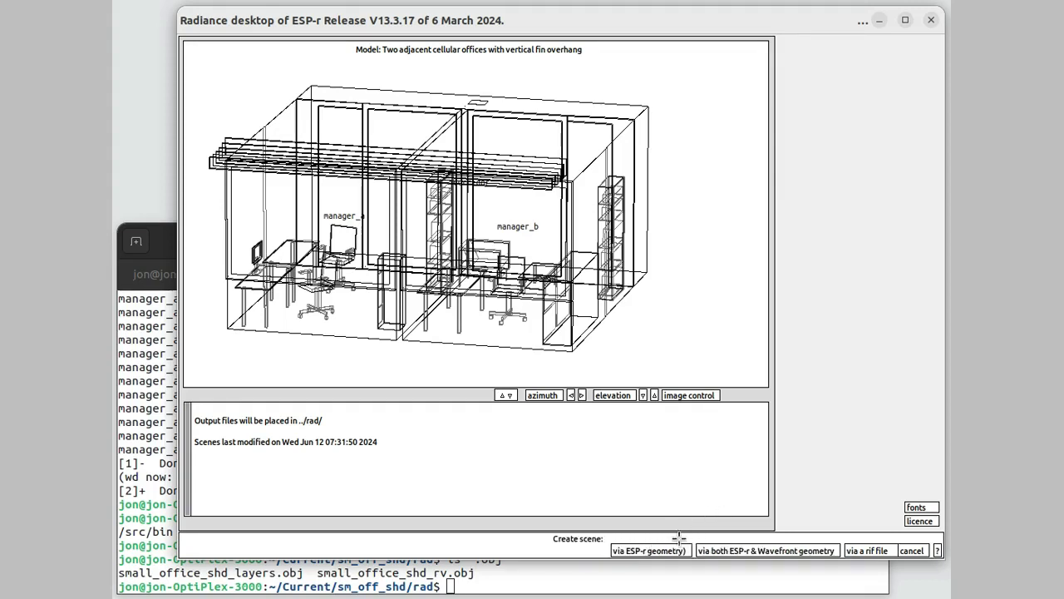
click(747, 550)
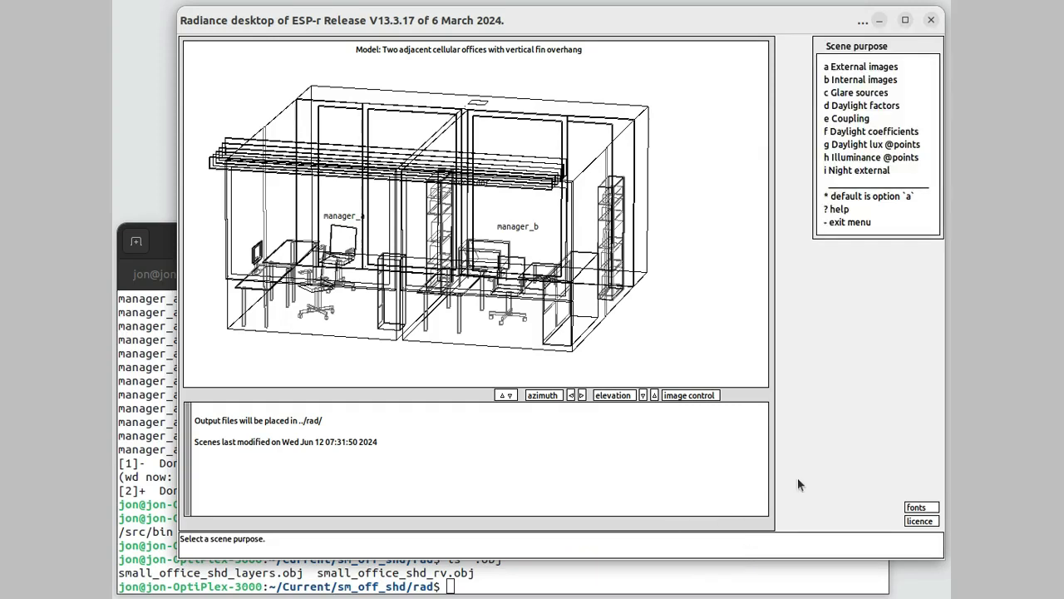
click(856, 64)
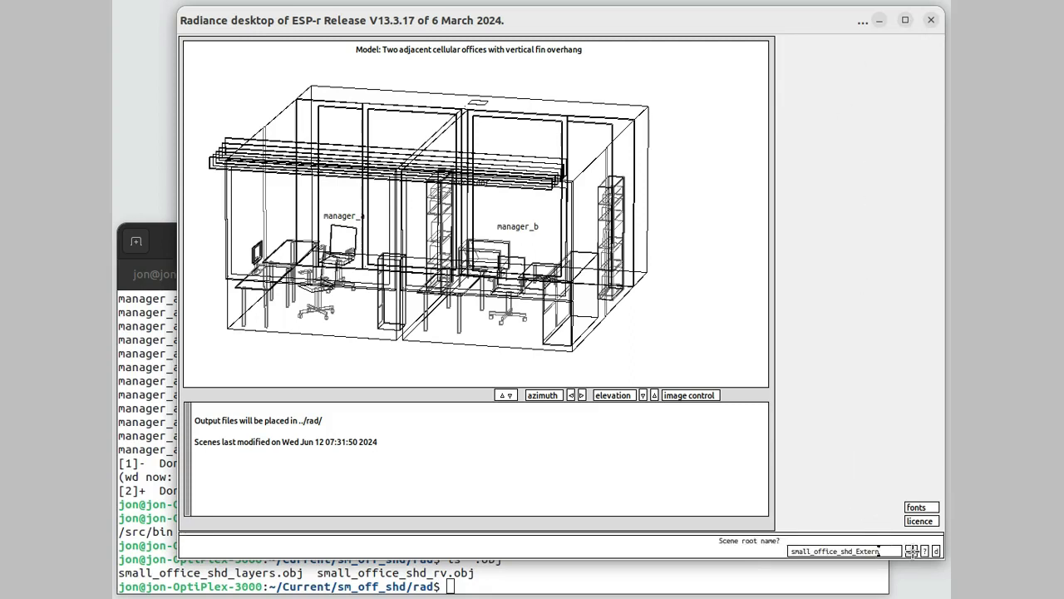
click(911, 552)
key(Return)
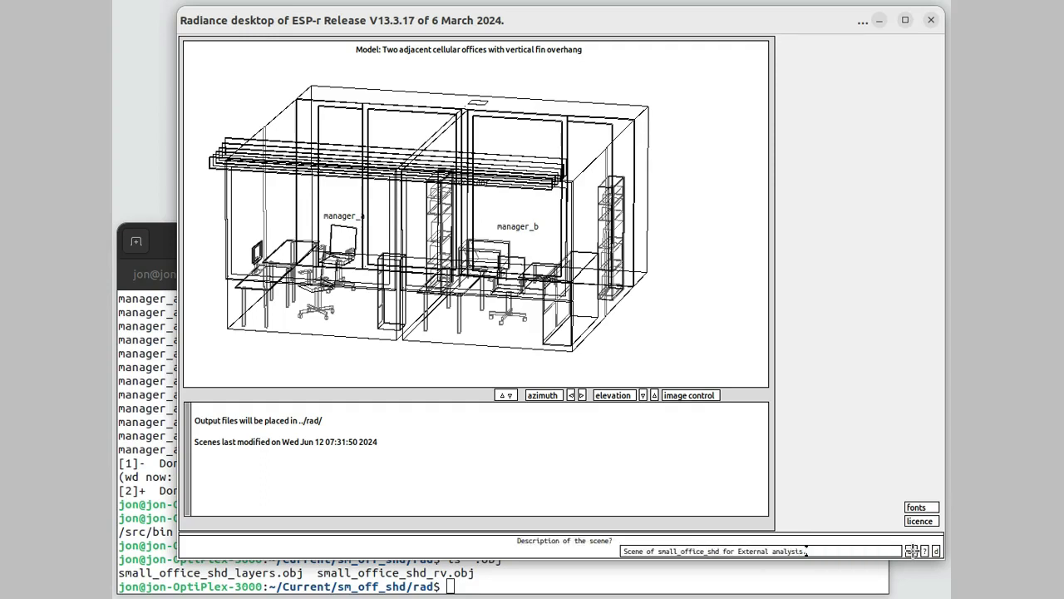
click(912, 552)
click(911, 551)
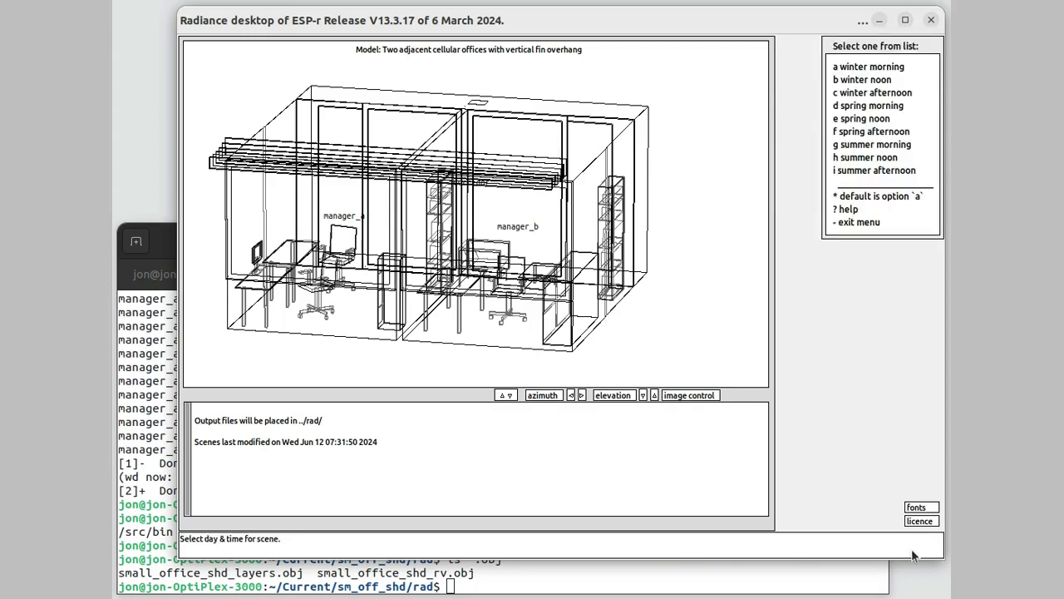
Set a winter afternoon, default surface texture, and Wavefront object file small_office_shd_rv
click(864, 95)
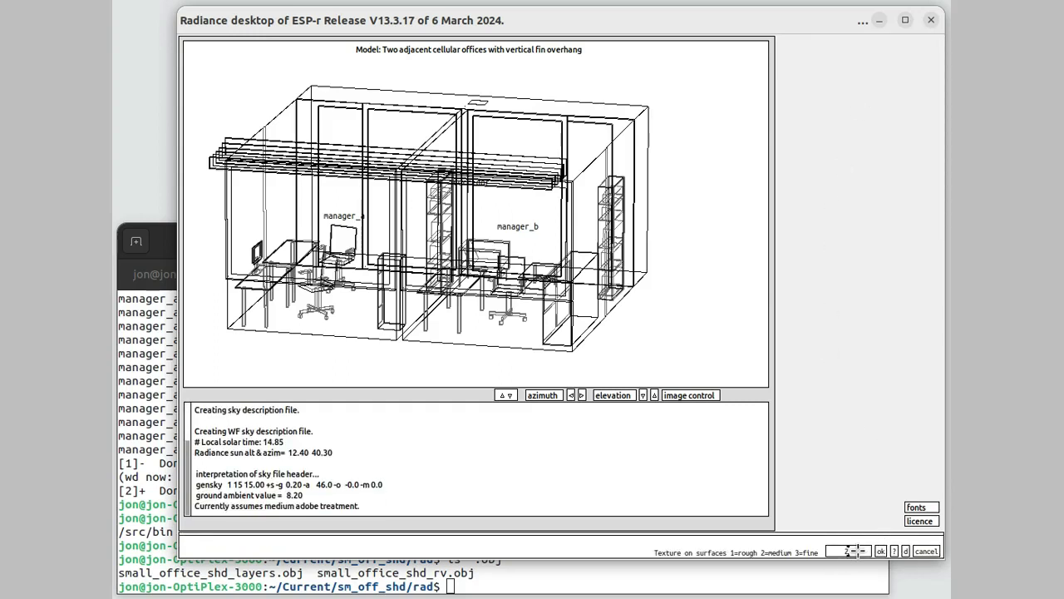
click(880, 550)
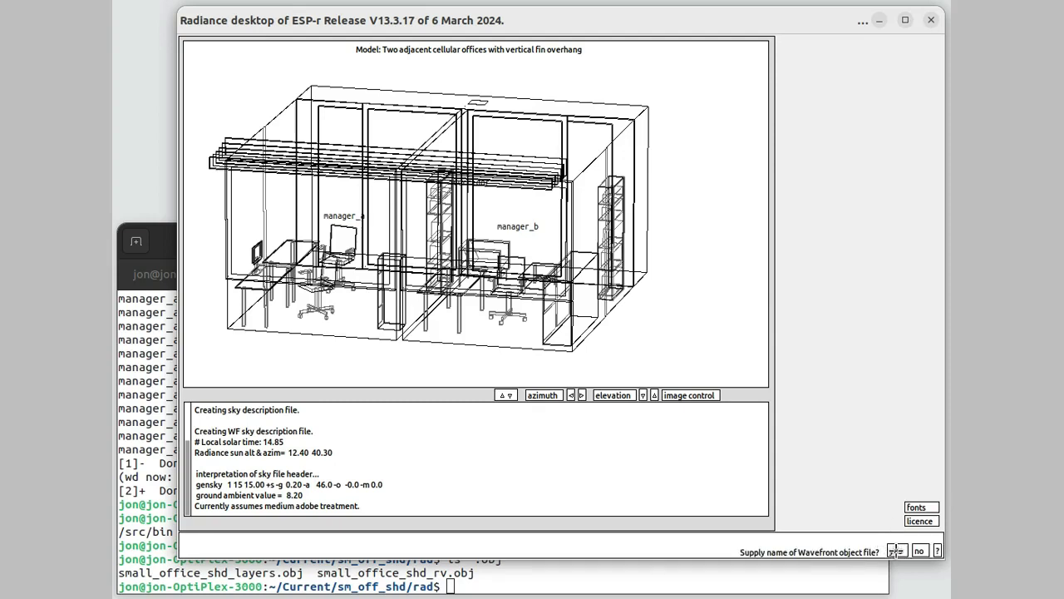
click(894, 551)
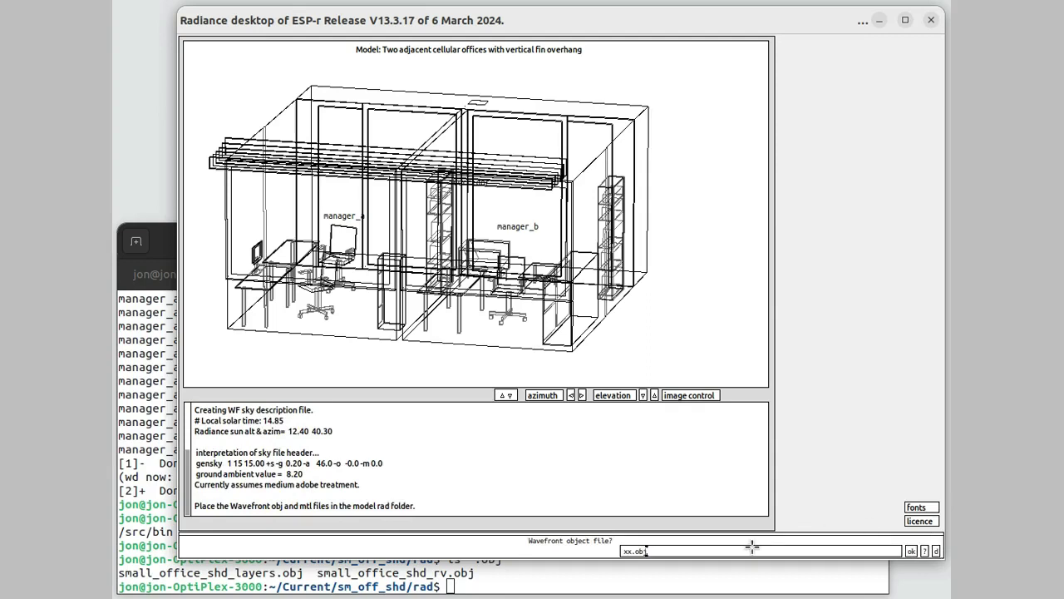
key(BackSpace)
key(BackSpace)
text(small_office_shd_rv)
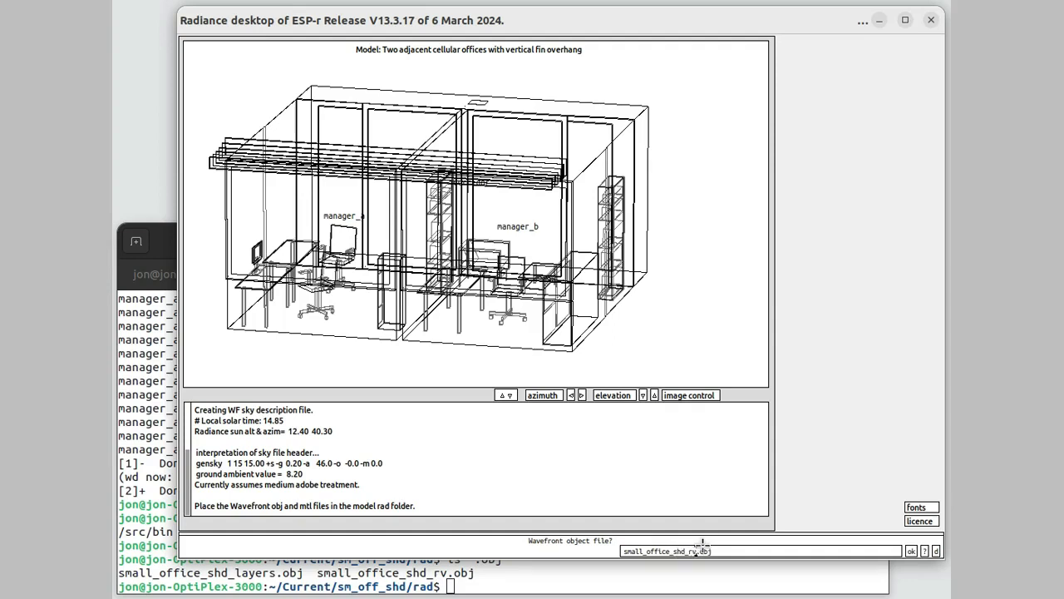
click(911, 550)
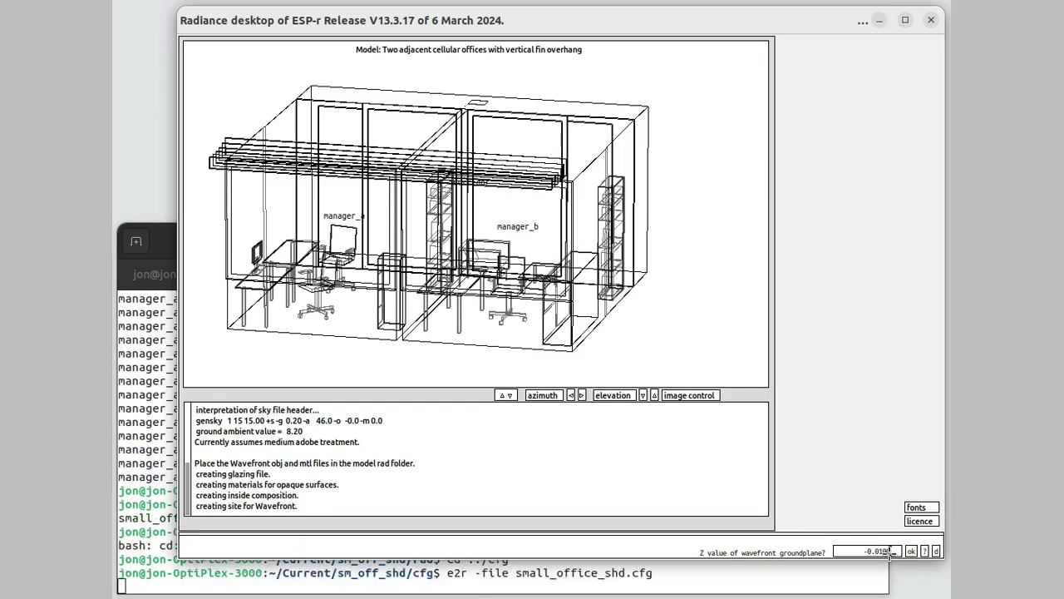
Put the ground plane at -0.3, omit glazing, and convert the obj to an rtm mesh
key(BackSpace)
key(BackSpace)
key(BackSpace)
key(BackSpace)
text(3)
key(Return)
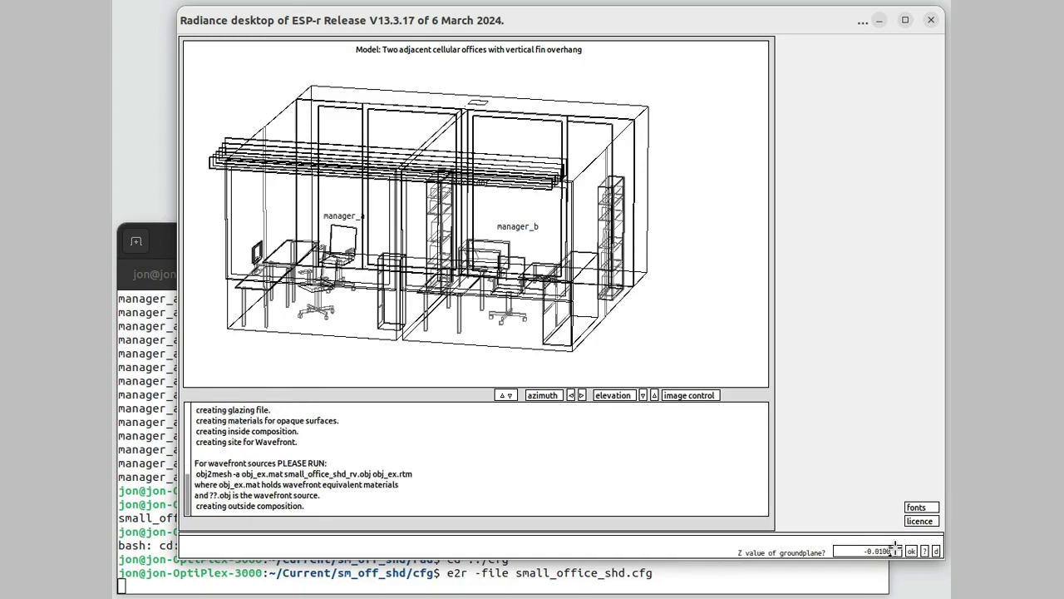
key(BackSpace)
key(BackSpace)
key(BackSpace)
key(BackSpace)
text(3)
key(Return)
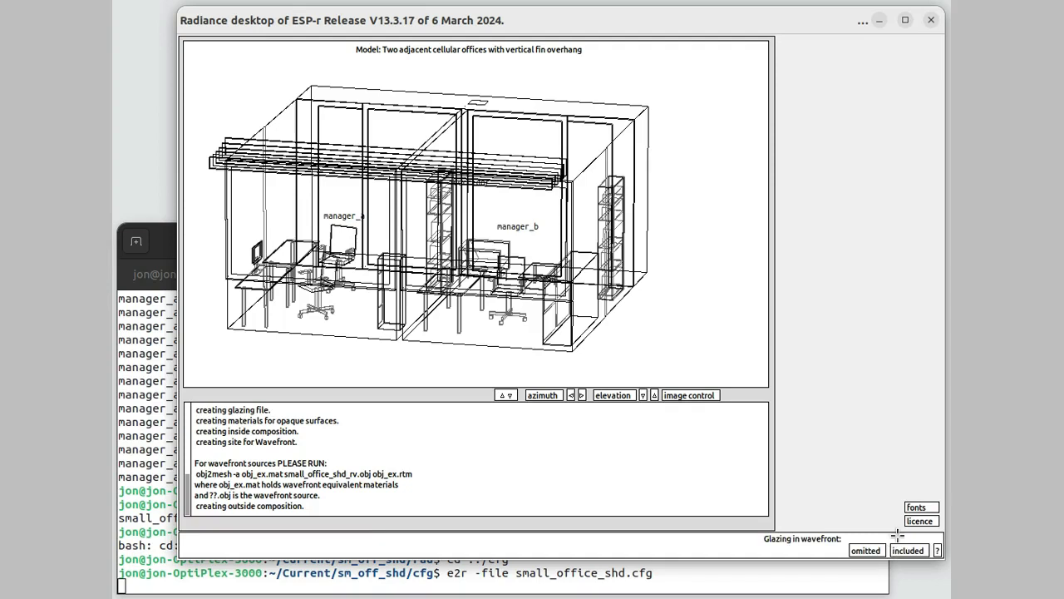
click(860, 550)
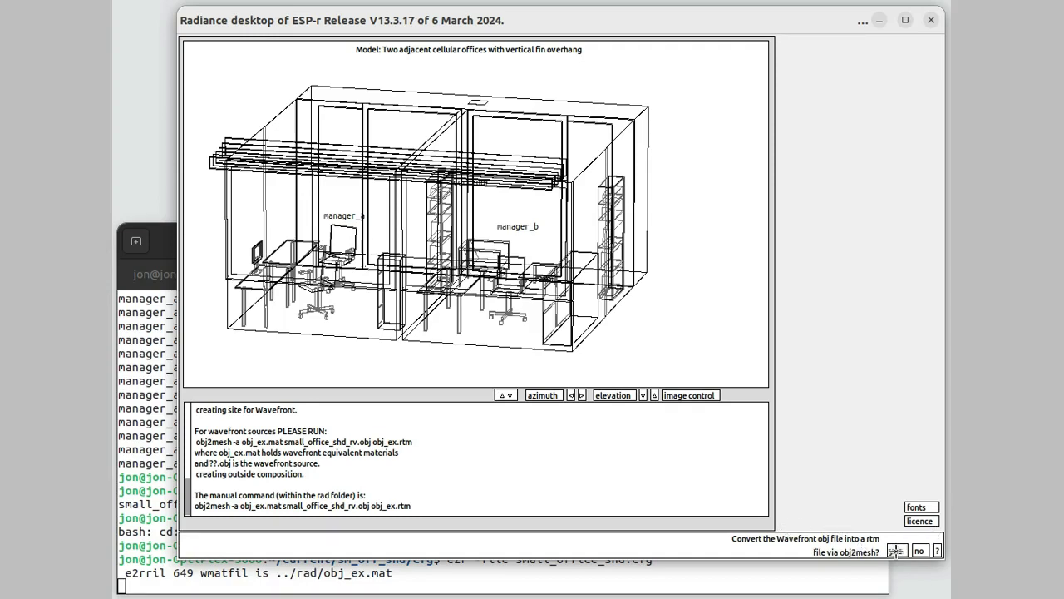
click(895, 550)
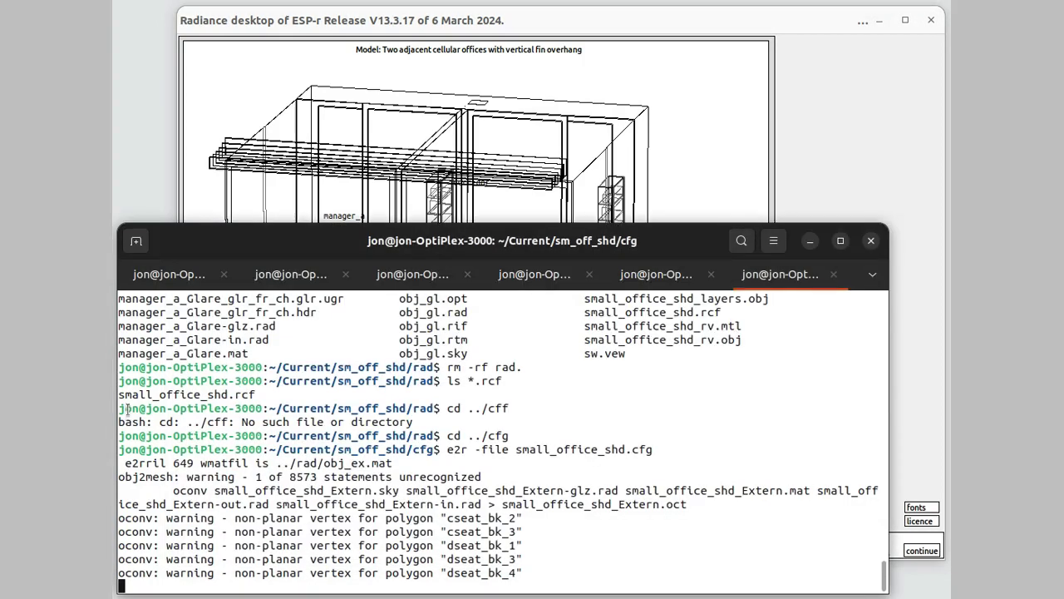
Dismiss the scene-complete notice and choose rvu view file import under scene view points
click(127, 413)
click(803, 22)
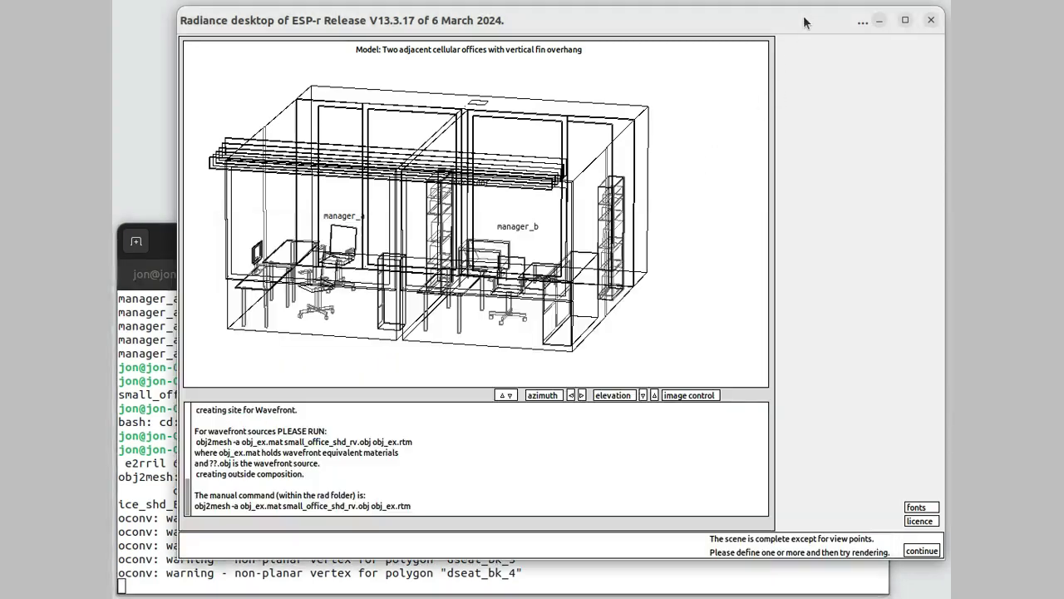
click(919, 550)
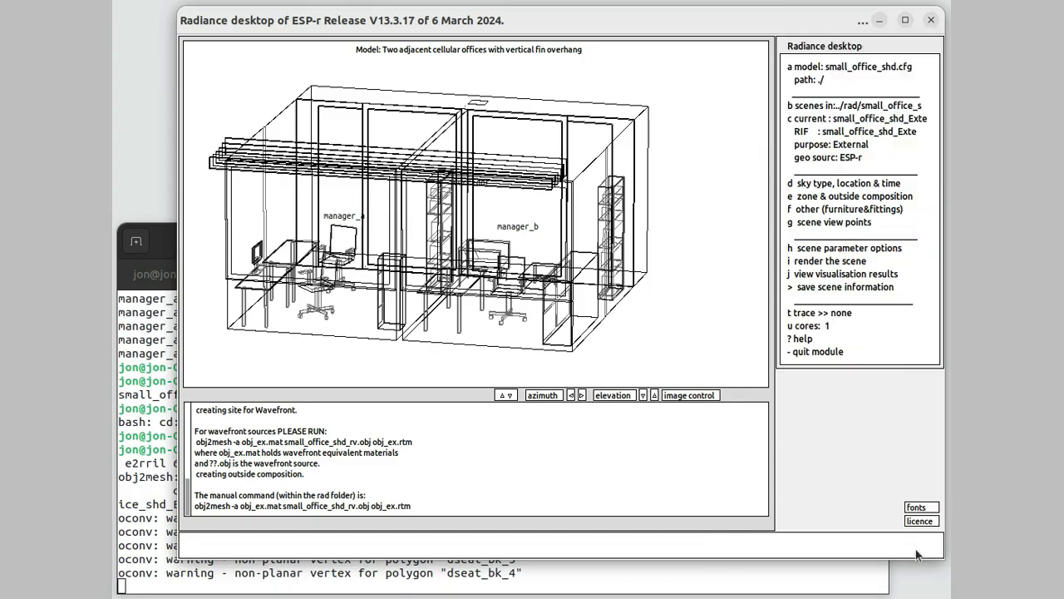
click(841, 223)
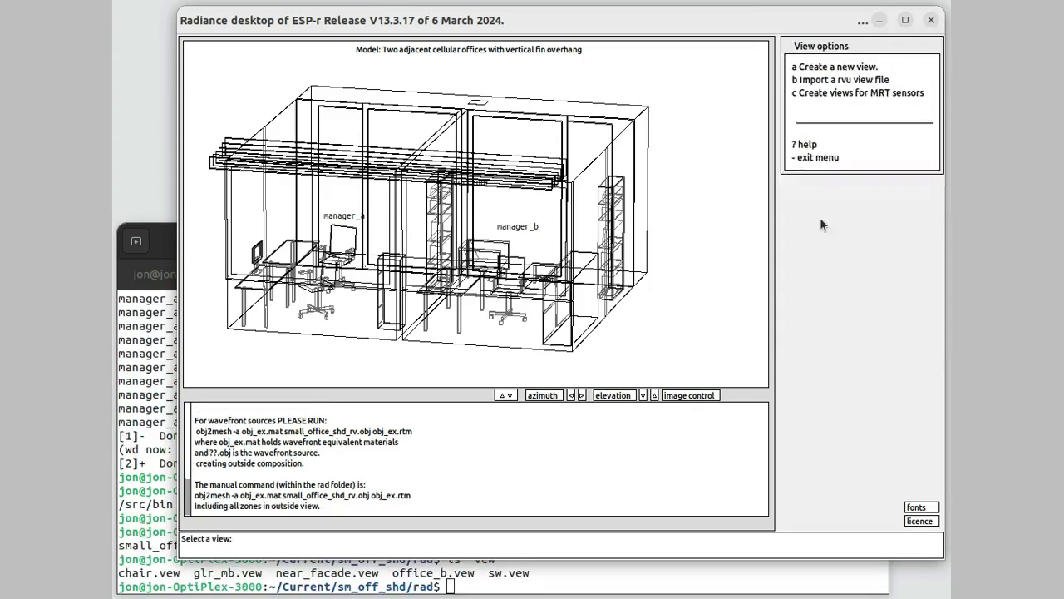
click(827, 79)
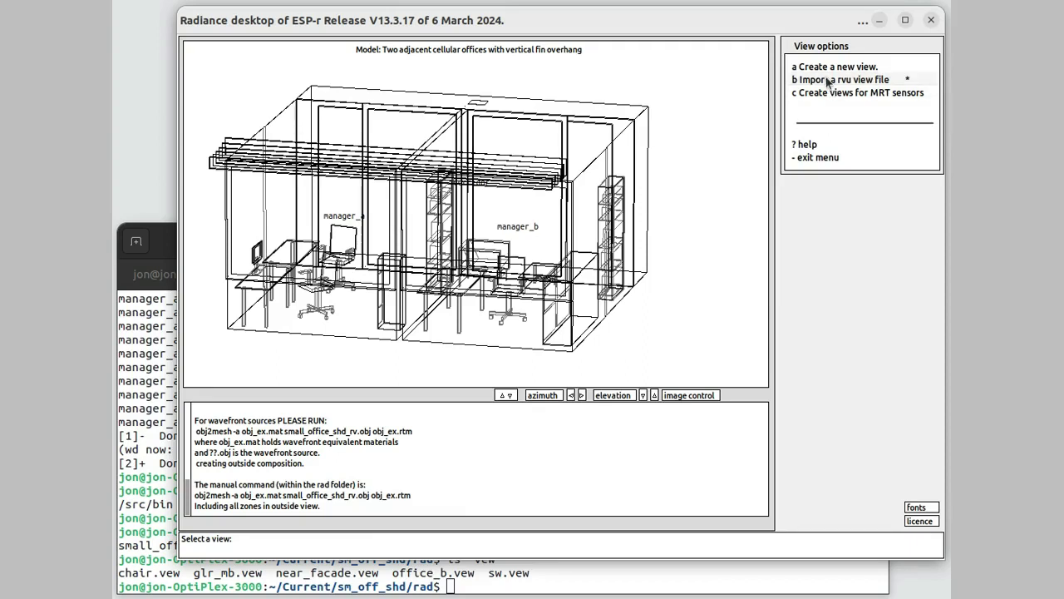
Import sw.vew as the 'sw' viewpoint and save its view information
click(808, 159)
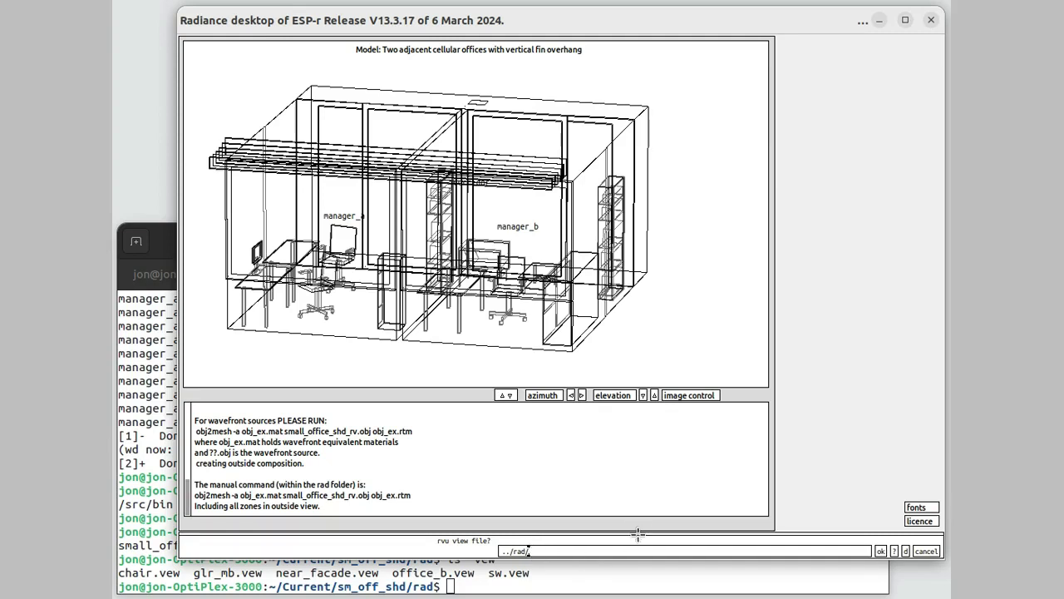
text(sw.vew)
click(880, 550)
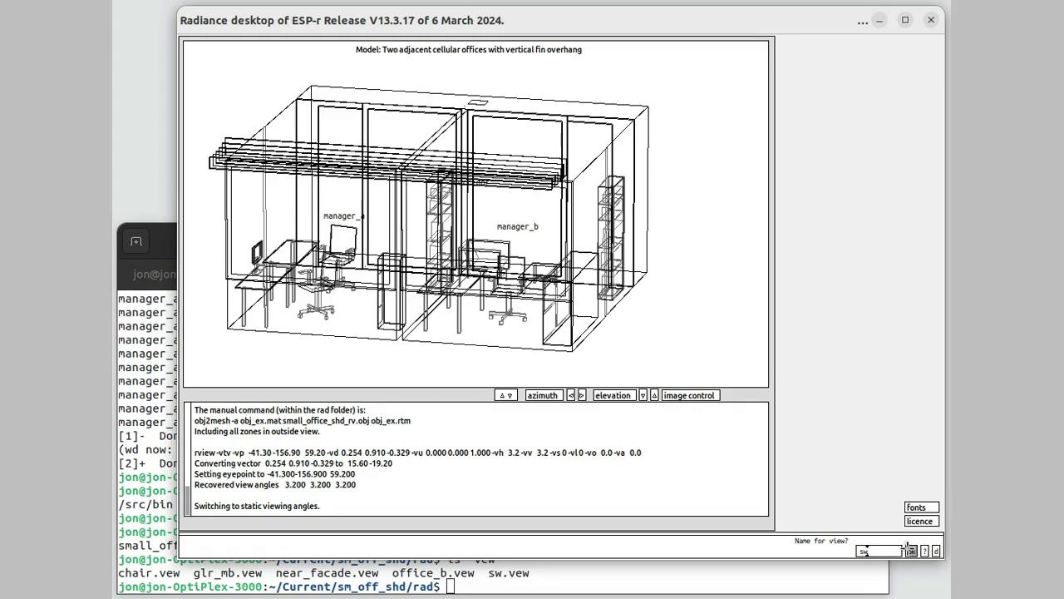
click(910, 551)
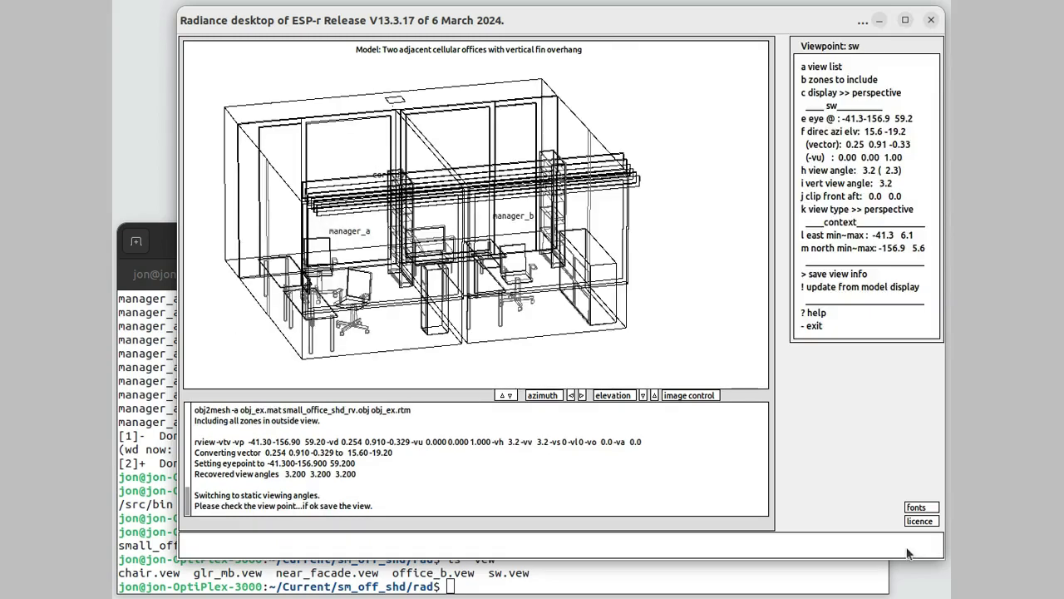
click(847, 275)
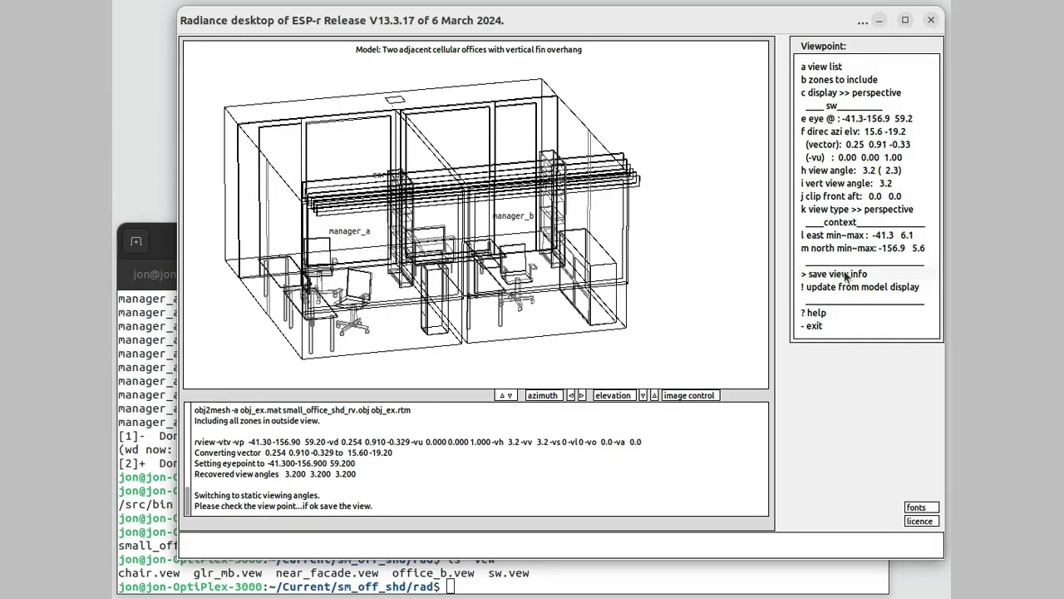
click(814, 326)
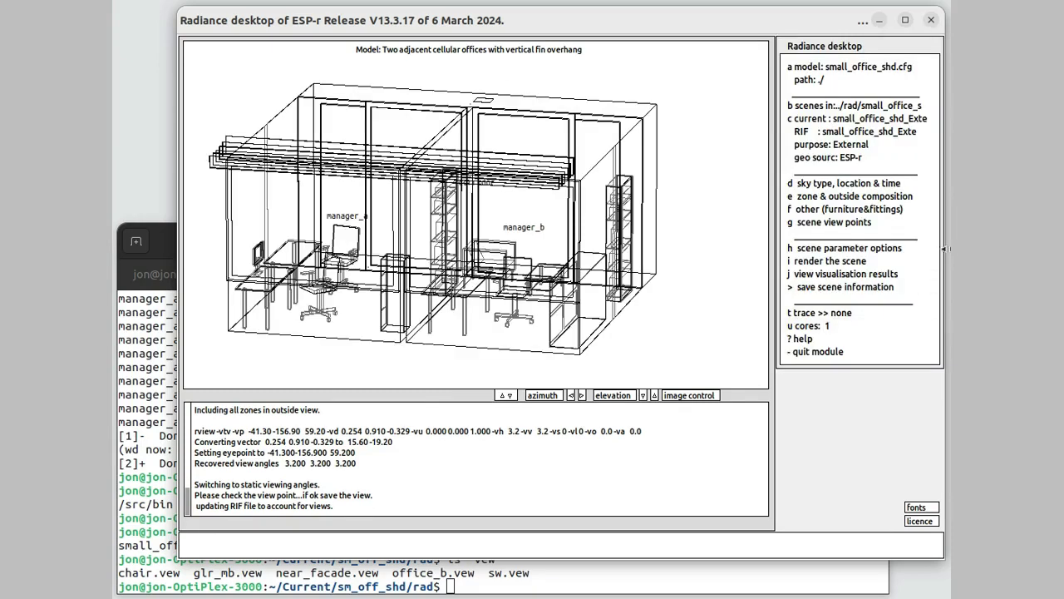
Turn on penumbras and save the scene settings to small_office_shd_Extern.rif
click(870, 251)
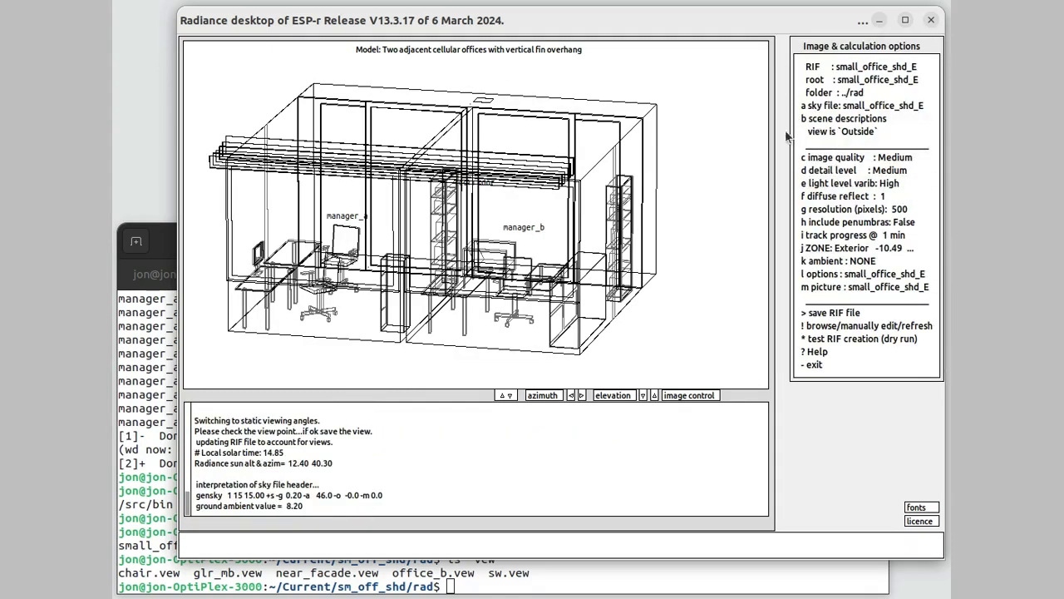
click(851, 220)
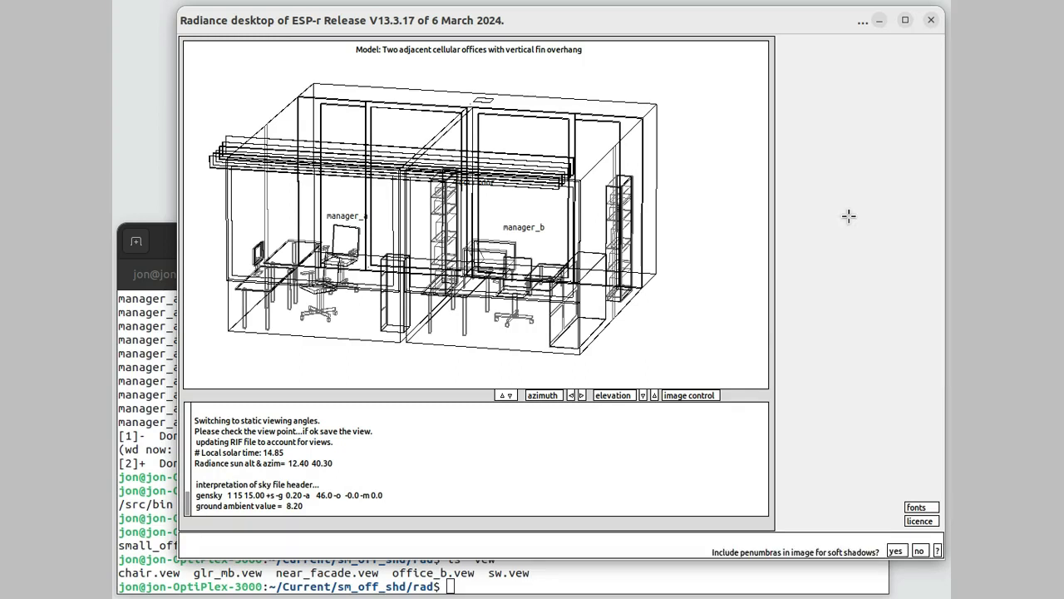
click(896, 549)
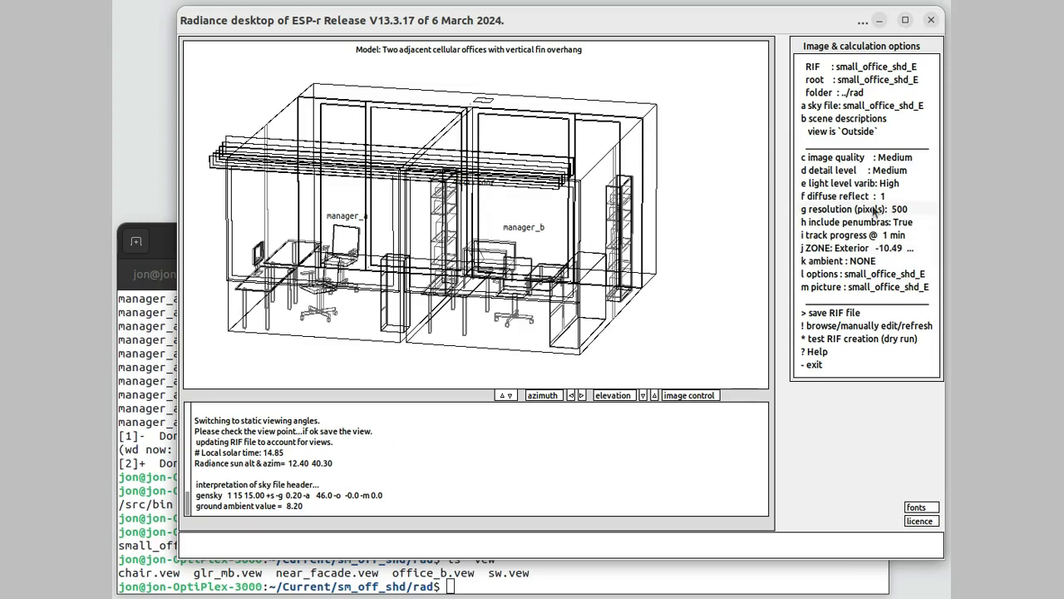
click(856, 313)
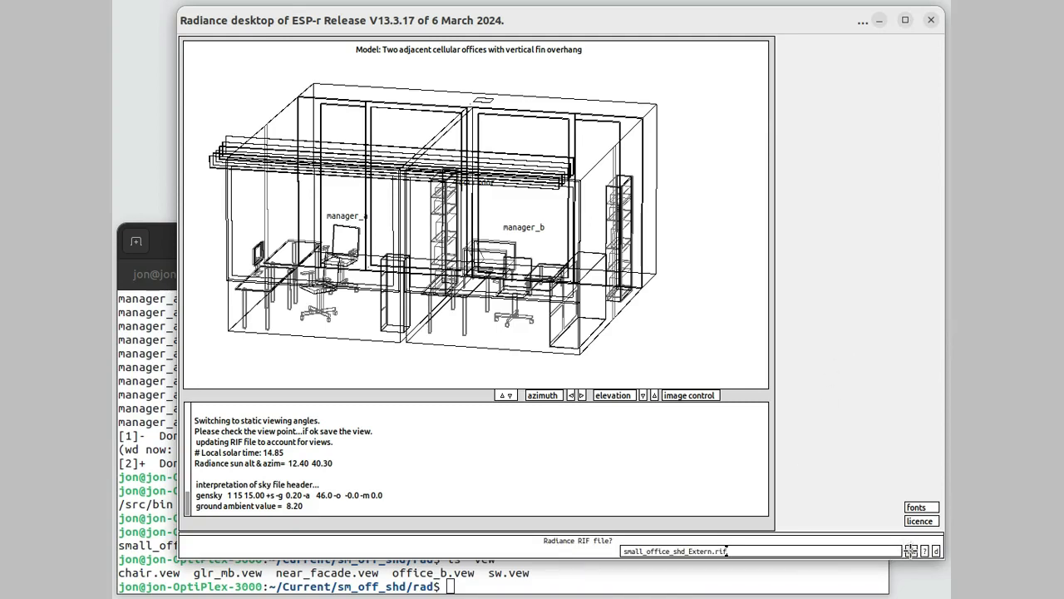
click(910, 551)
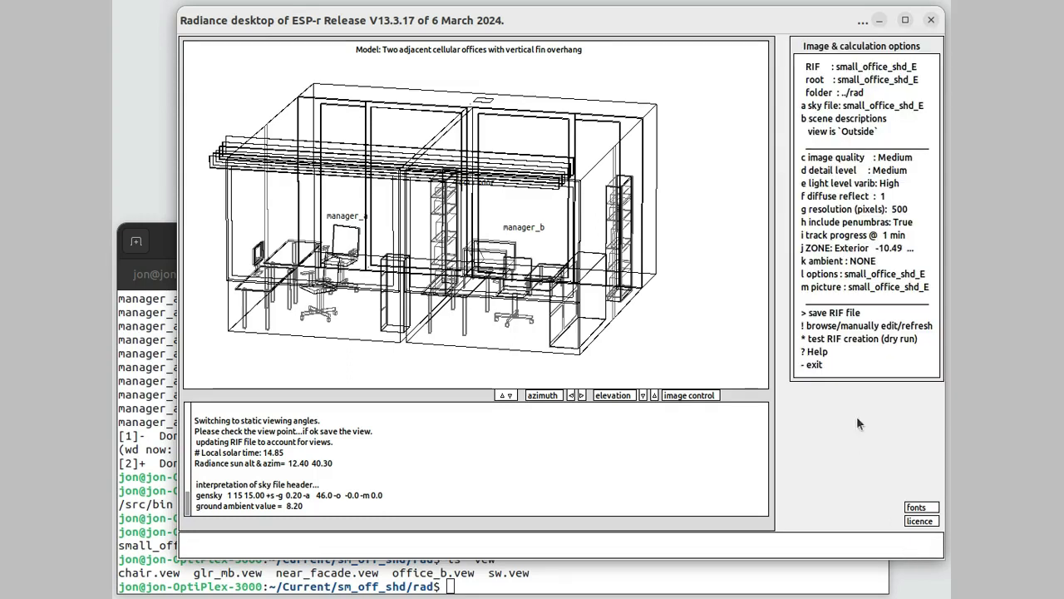
click(830, 366)
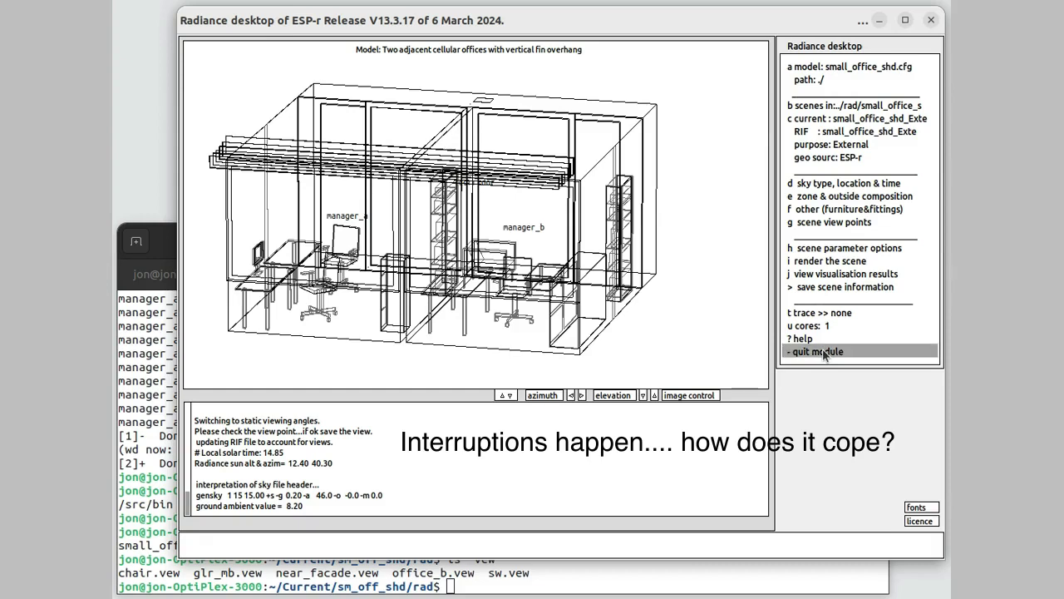
Restart the Radiance desktop and open the small_office_shd_Extern_W scene
click(824, 352)
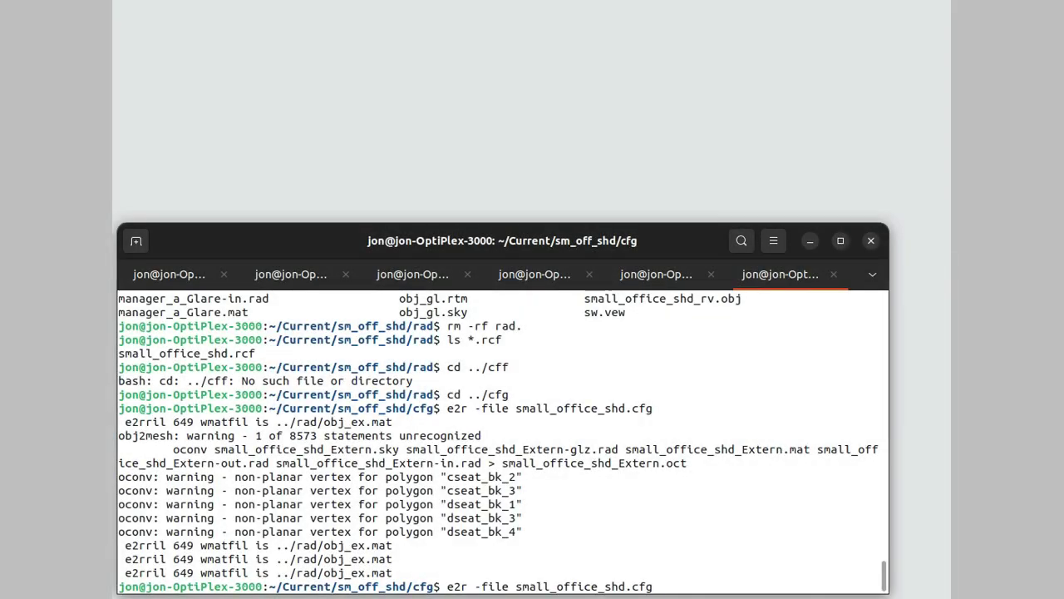
key(Return)
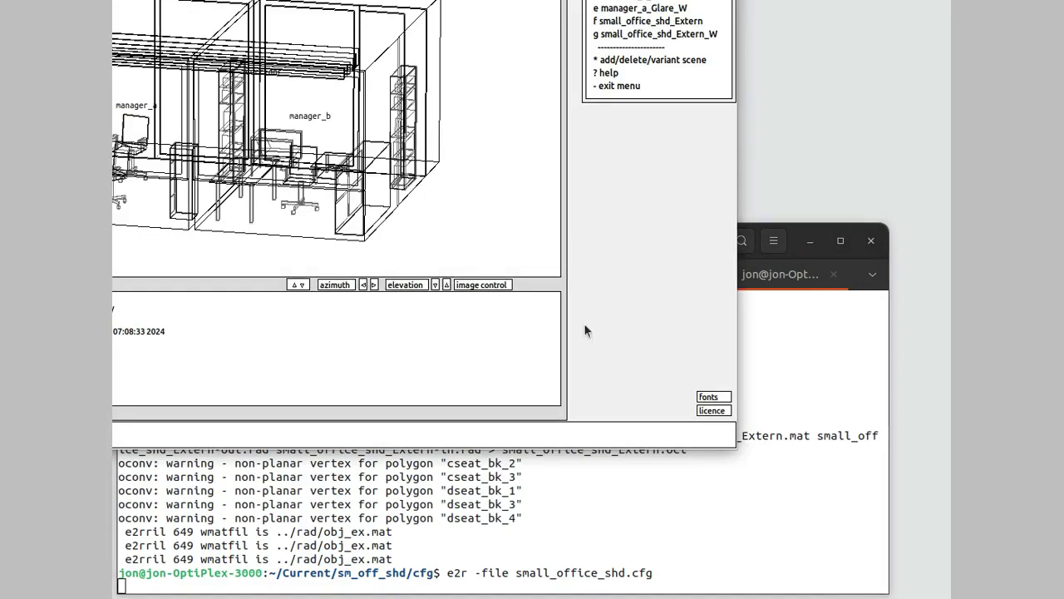
drag(533, 0, 743, 18)
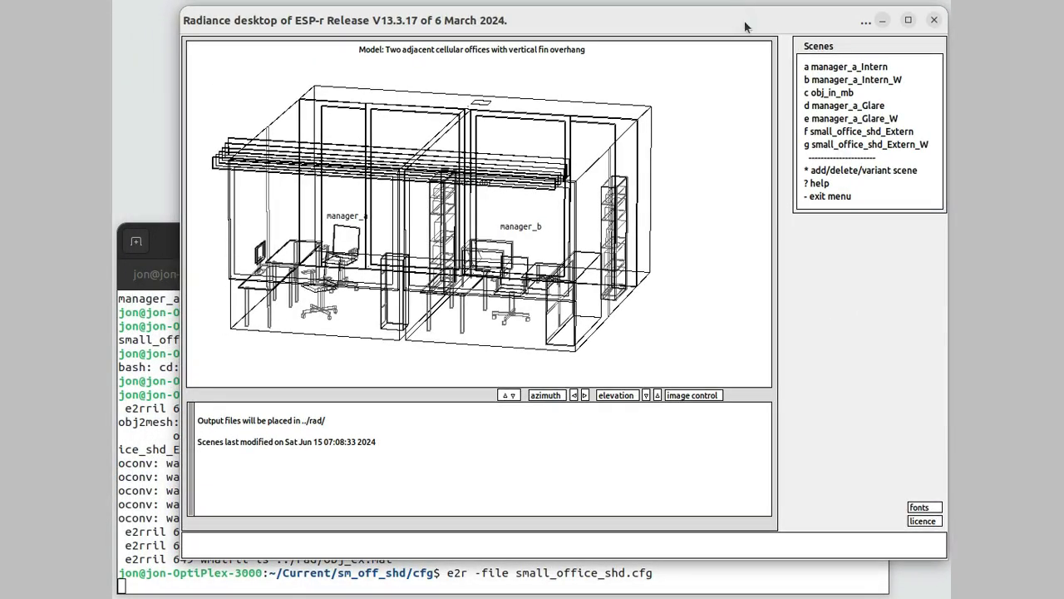
click(861, 146)
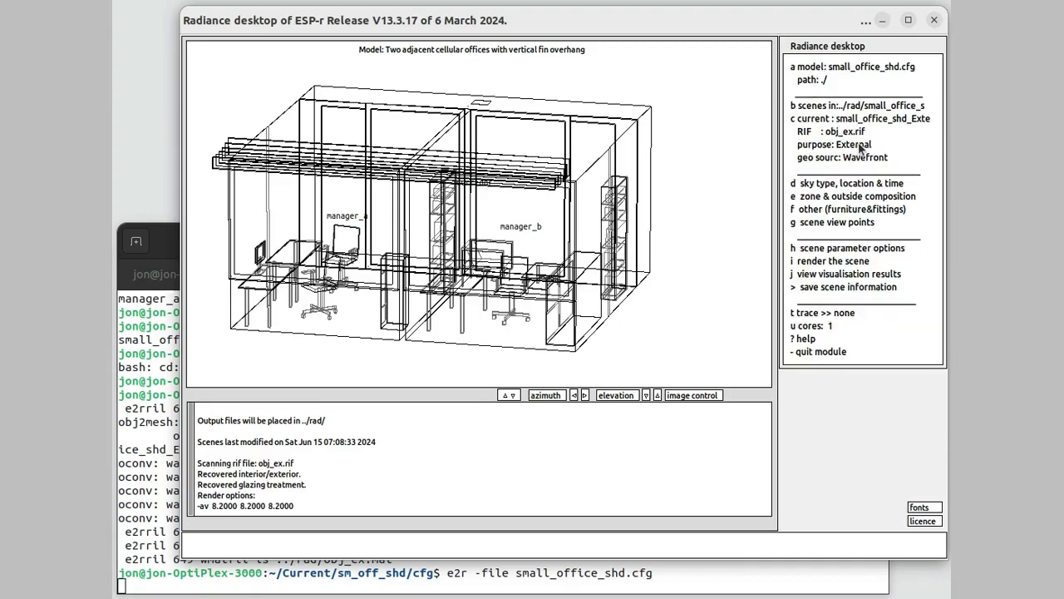
Update the scene viewpoints and start rendering the sw view
click(836, 223)
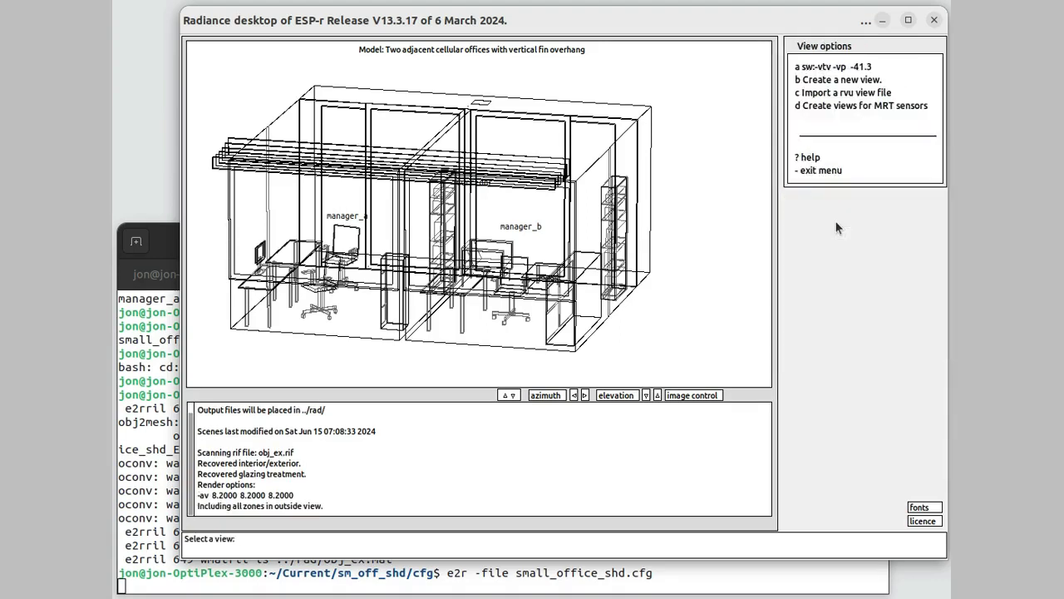
click(813, 170)
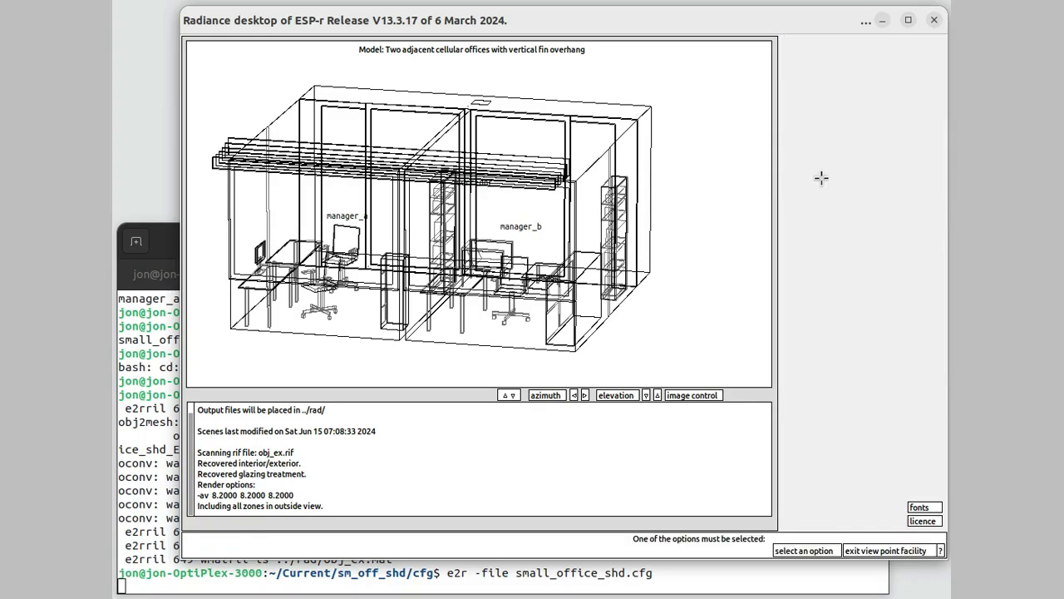
click(857, 551)
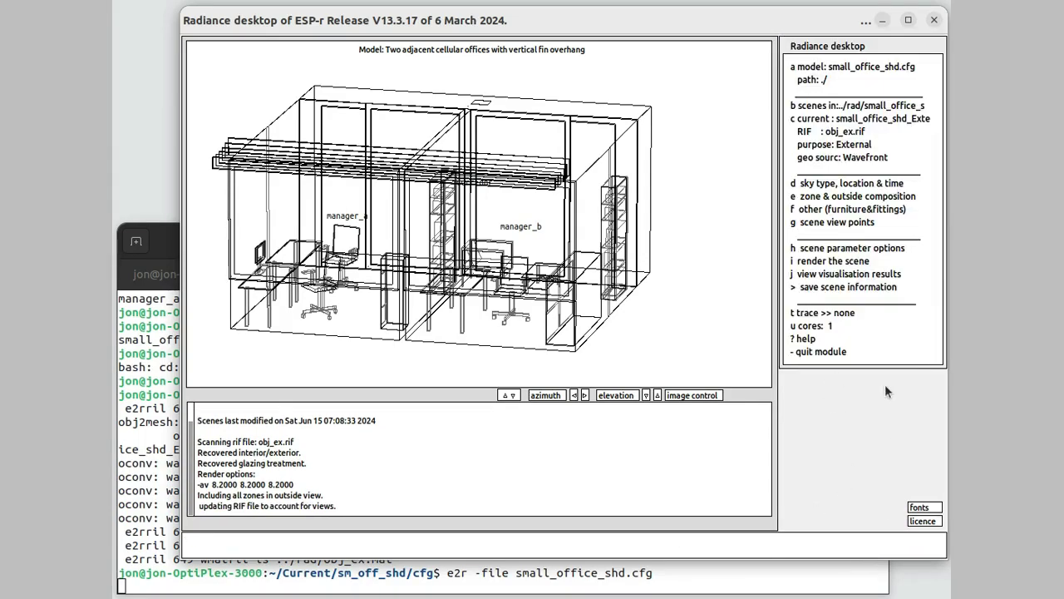
click(858, 261)
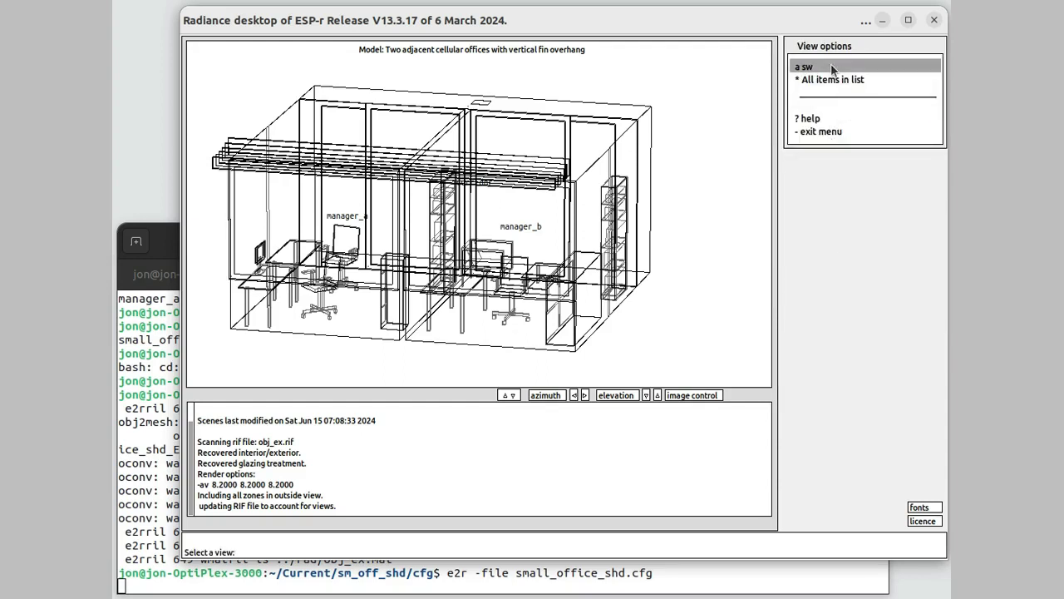
click(831, 65)
click(823, 132)
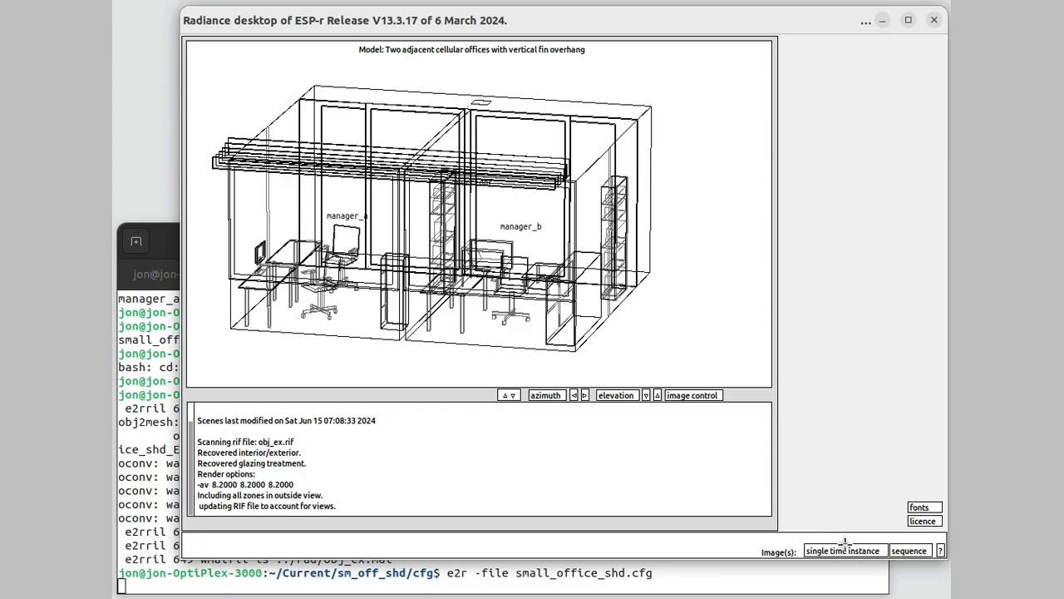
Render a single time instance to screen and darken it one exposure stop with 'e -1'
click(844, 550)
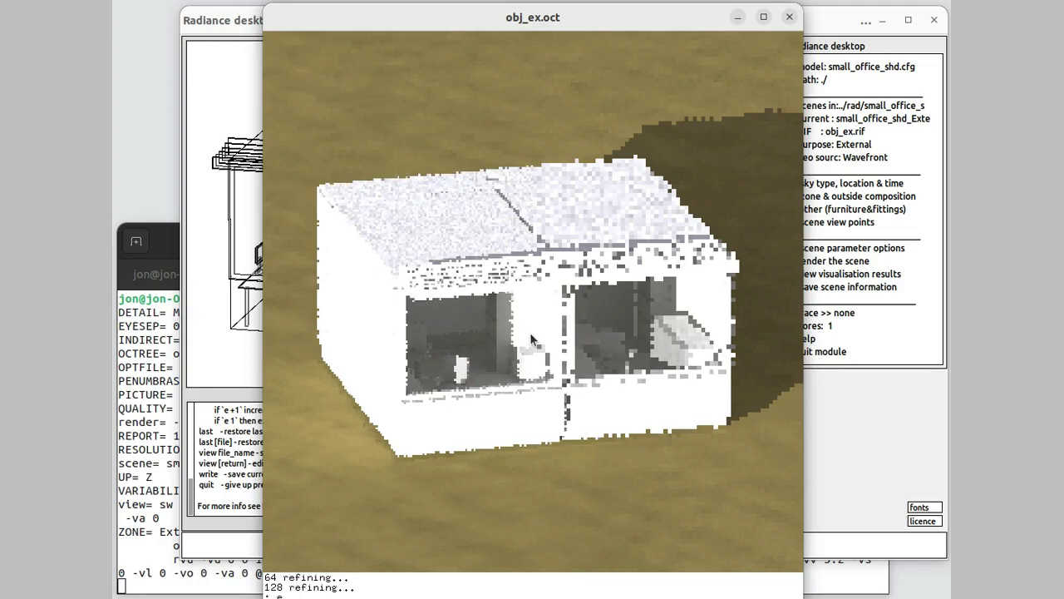
key(Return)
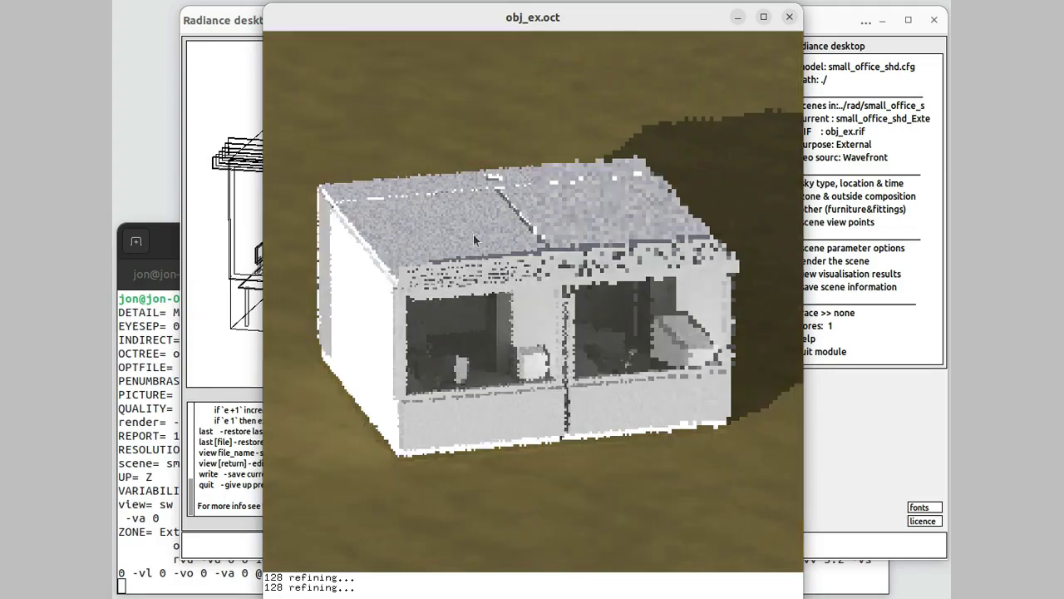
drag(527, 19, 571, 5)
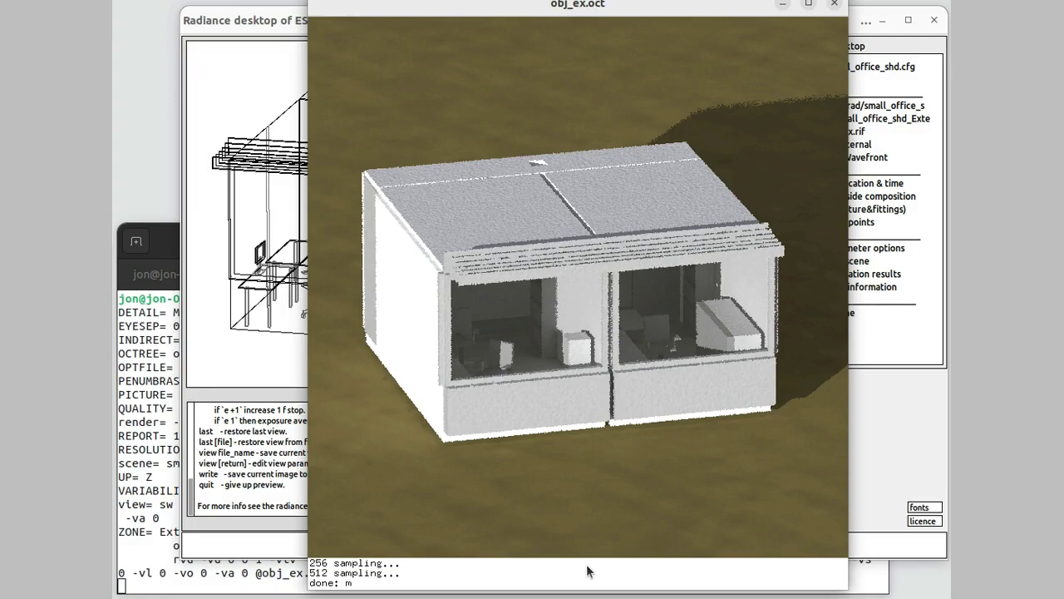
Zoom 1.5x twice onto the office window, save the view as close_sw.vew, and quit rvu
key(Return)
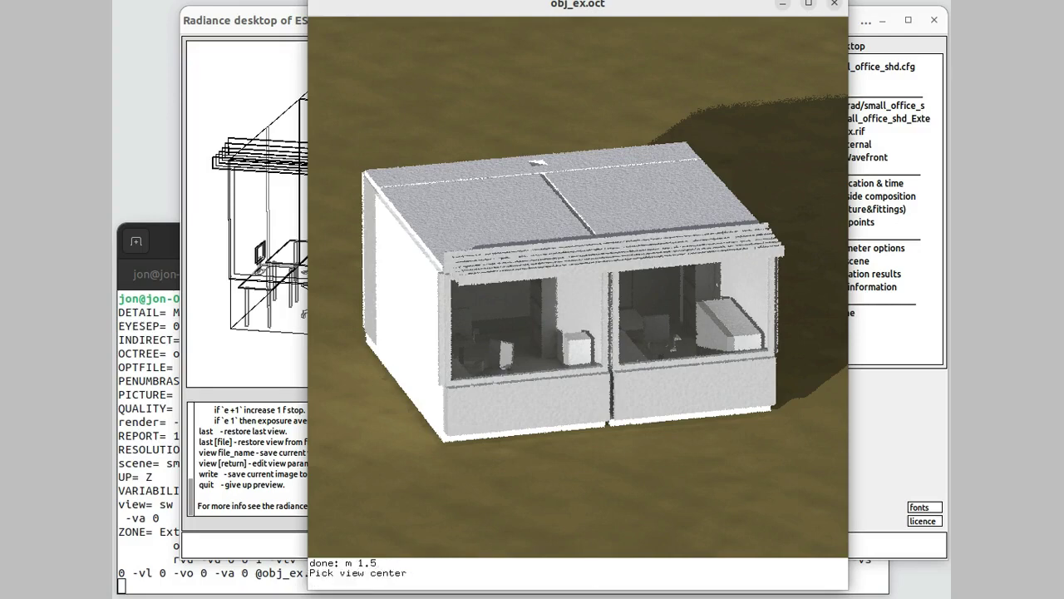
click(463, 428)
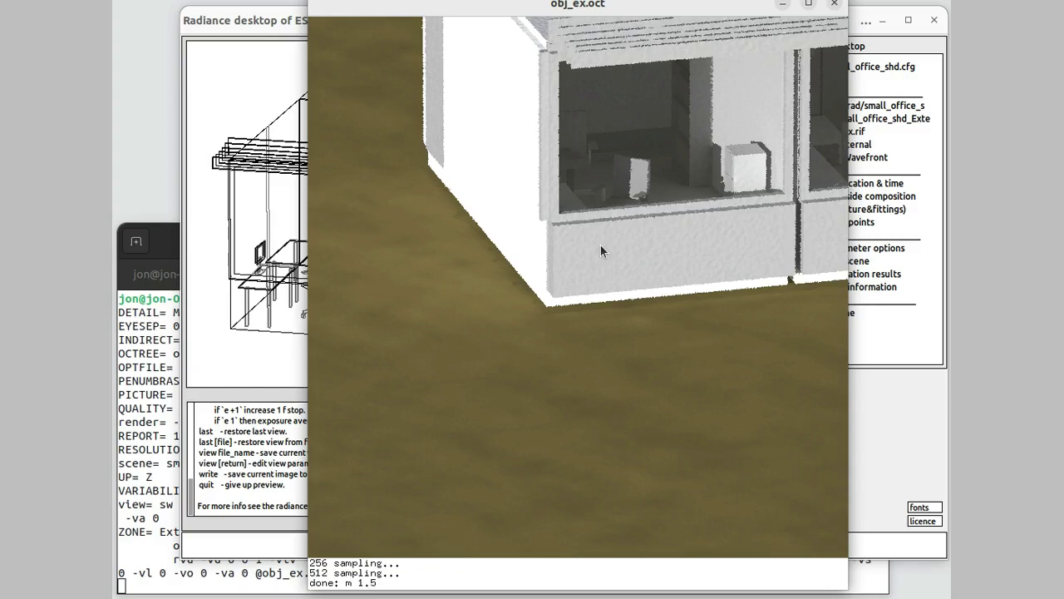
key(Return)
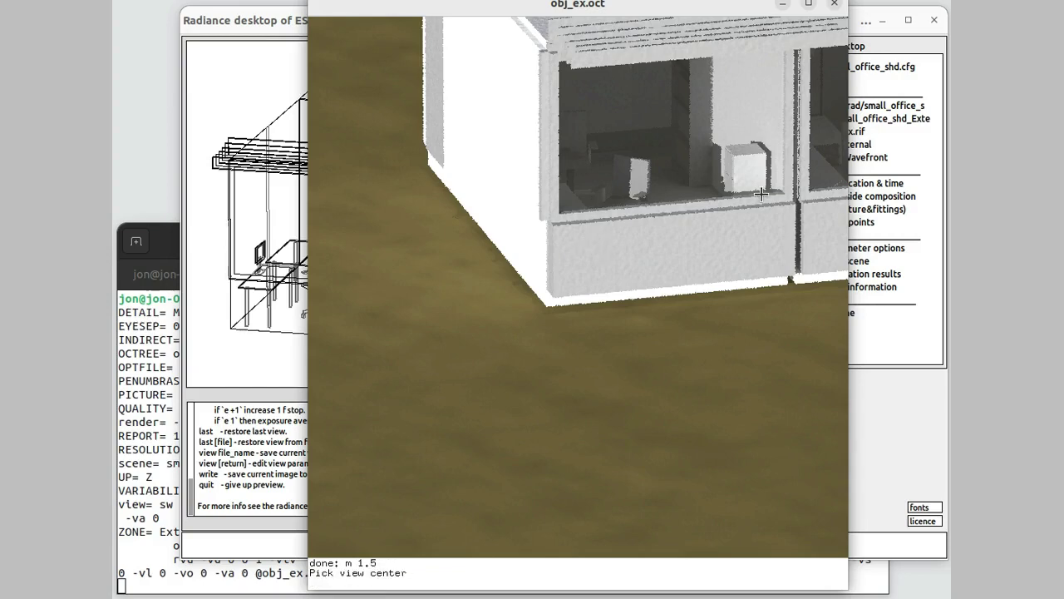
click(641, 190)
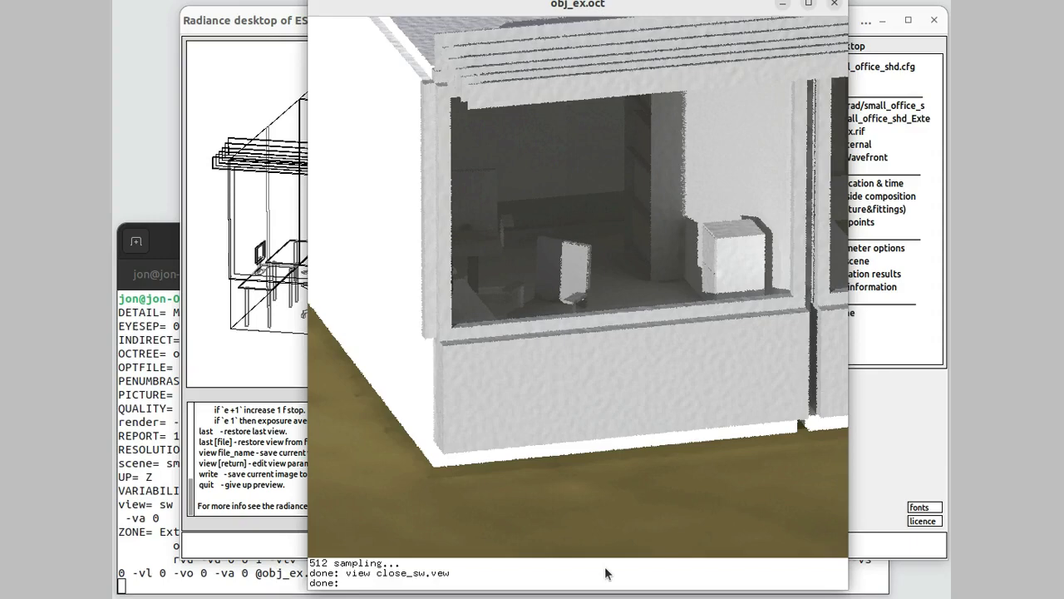
key(Return)
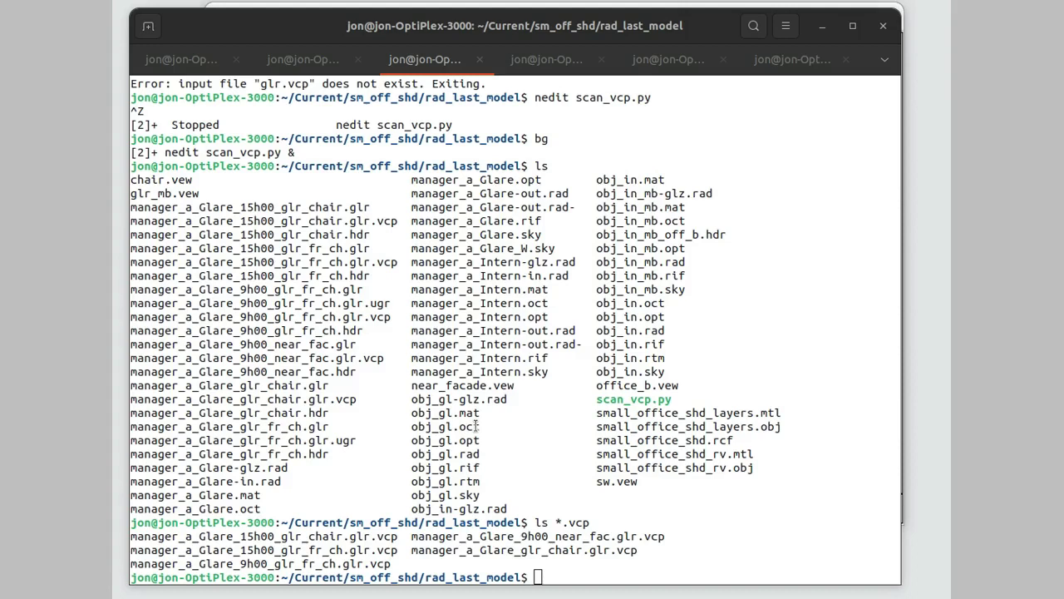
Run python3 ./scan_vcp.py on the glr_chair .vcp file
click(476, 426)
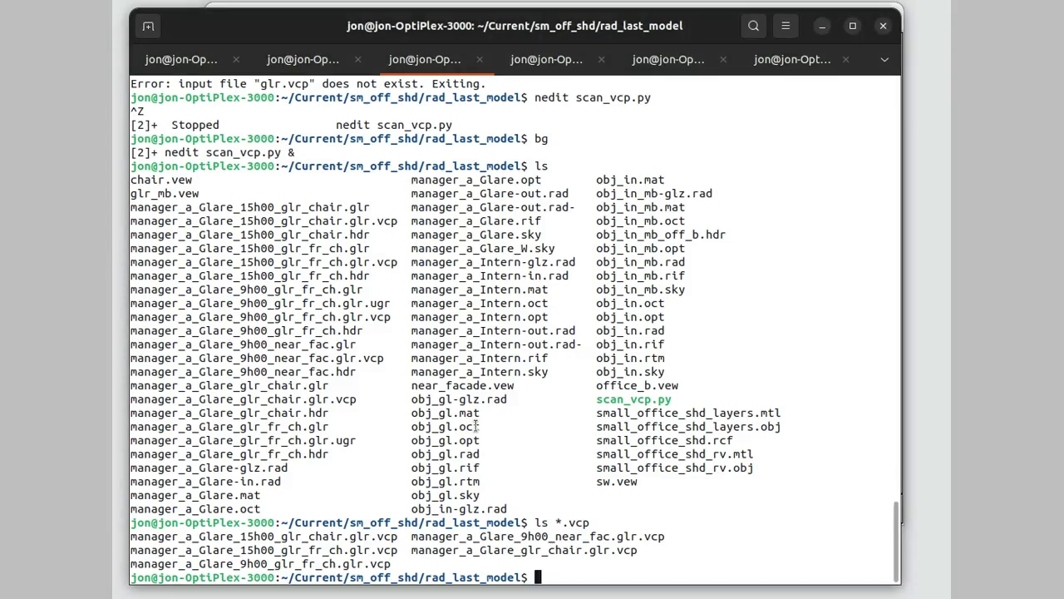
text(./)
key(BackSpace)
text(python3 ./)
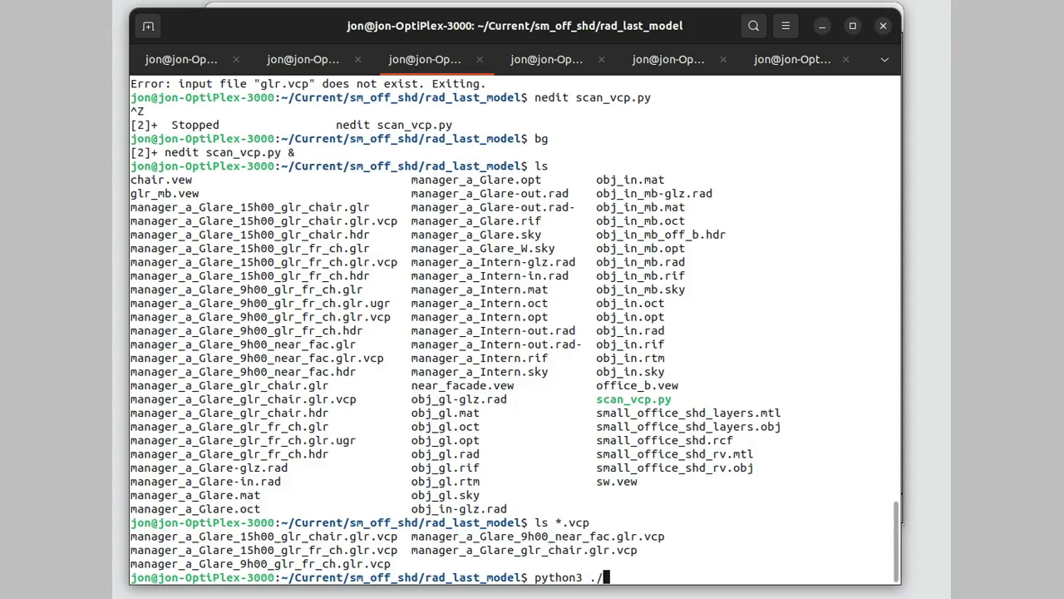
text(scan_vcp.py)
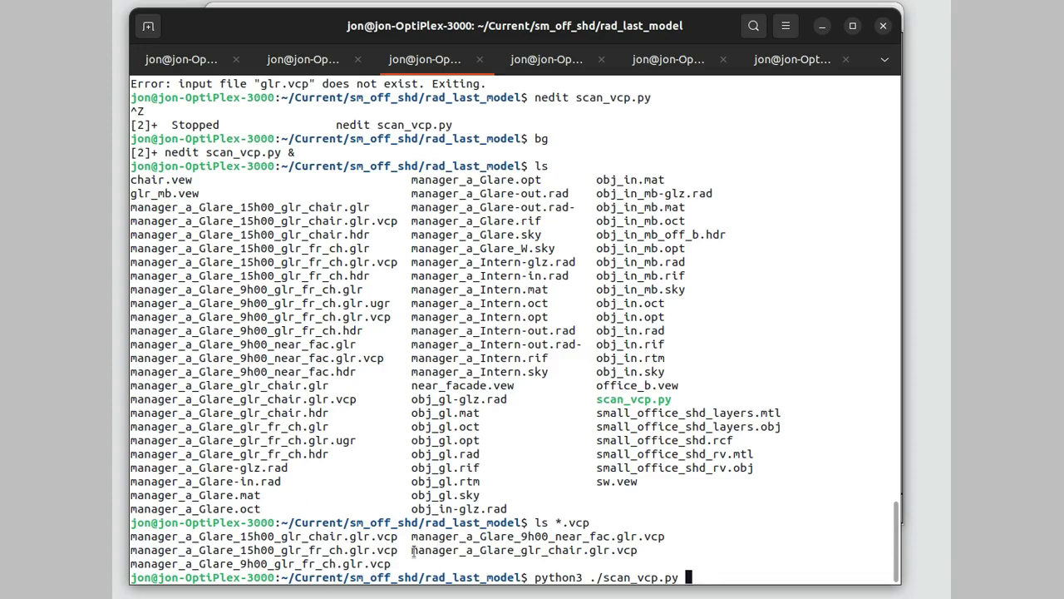
drag(412, 551, 637, 550)
middle_click(692, 448)
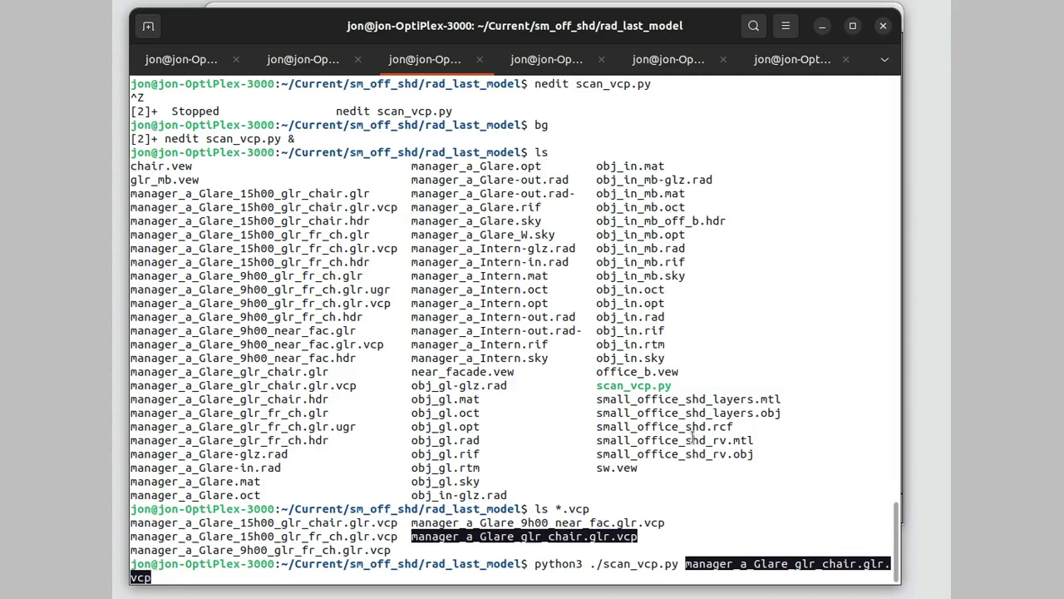
key(Return)
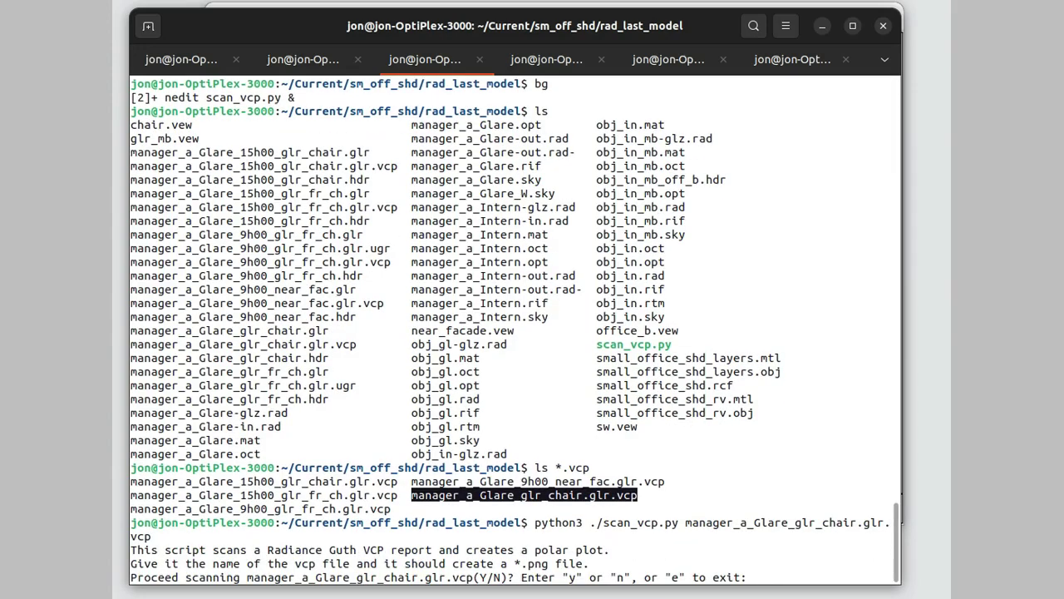
Answer y to the scan, larger-font and live-display prompts, then display guth_vcp.png
text(y)
key(Return)
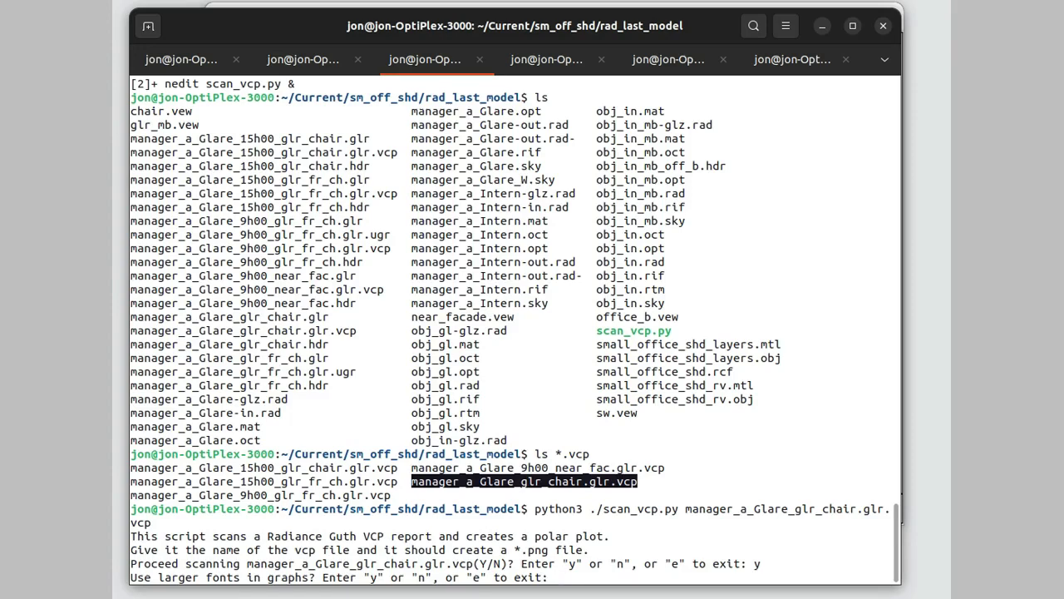
text(y)
key(Return)
text(y)
key(Return)
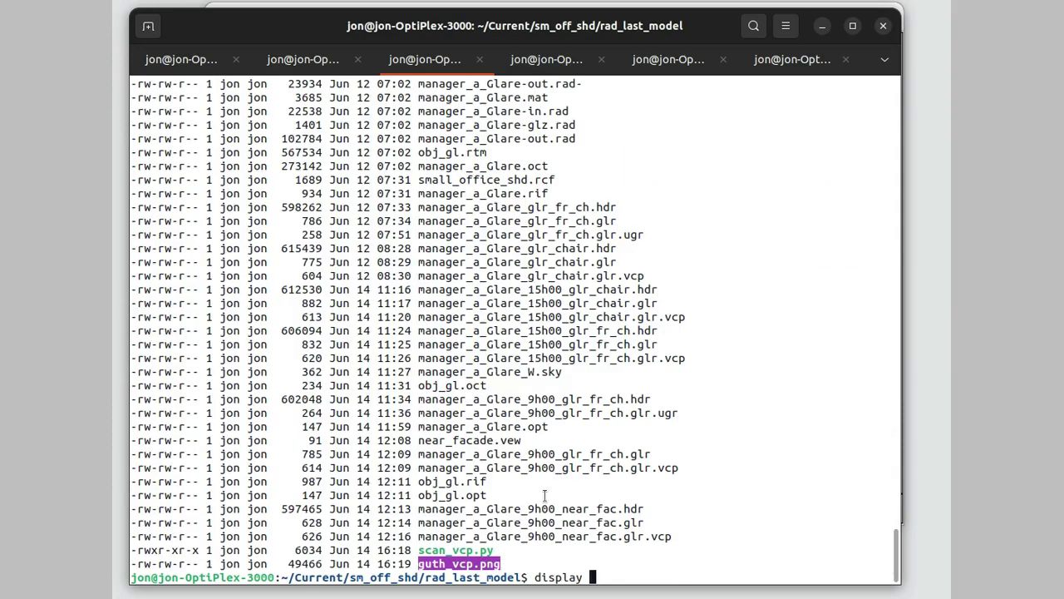
middle_click(547, 496)
key(Return)
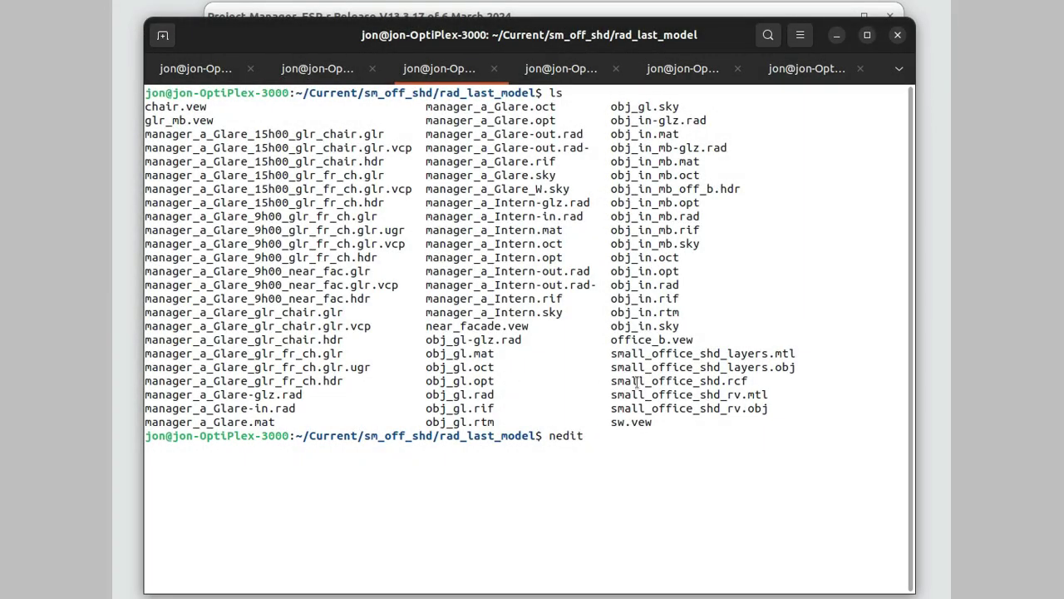
drag(611, 383, 741, 380)
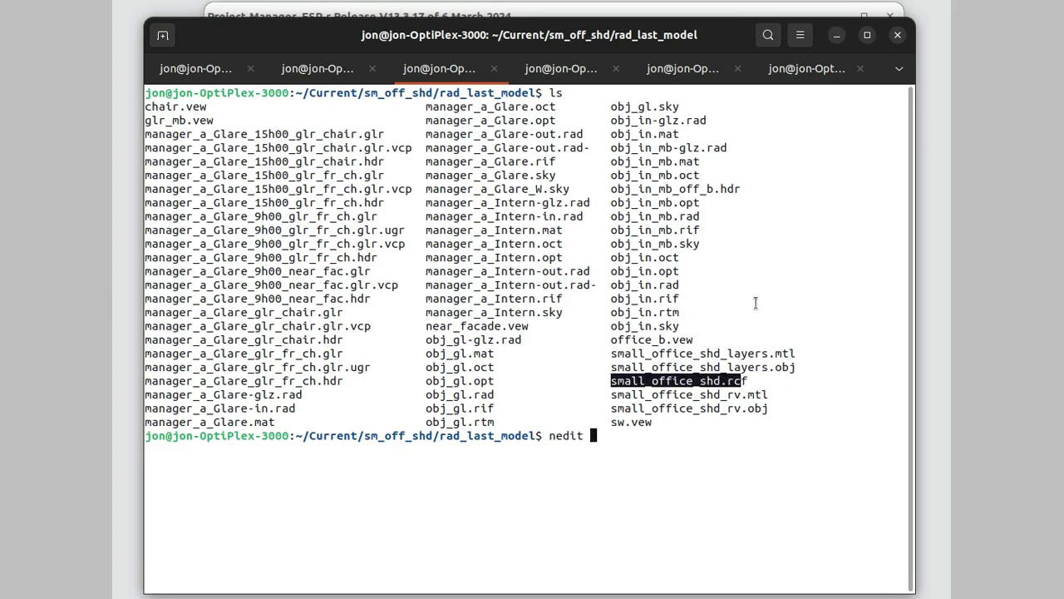
text(ffice_shd.rc)
key(Return)
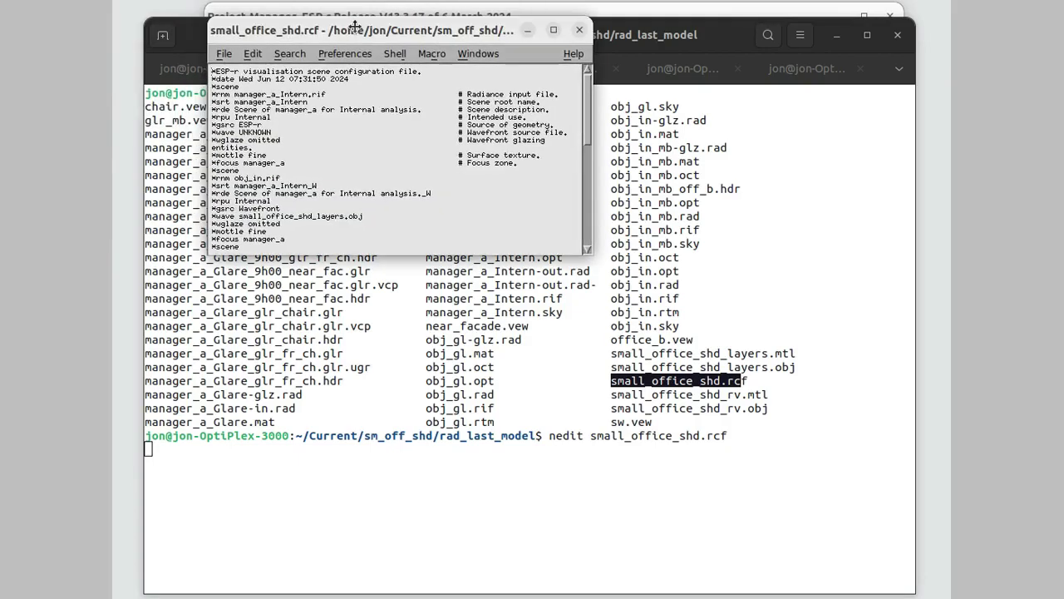
drag(590, 253, 802, 511)
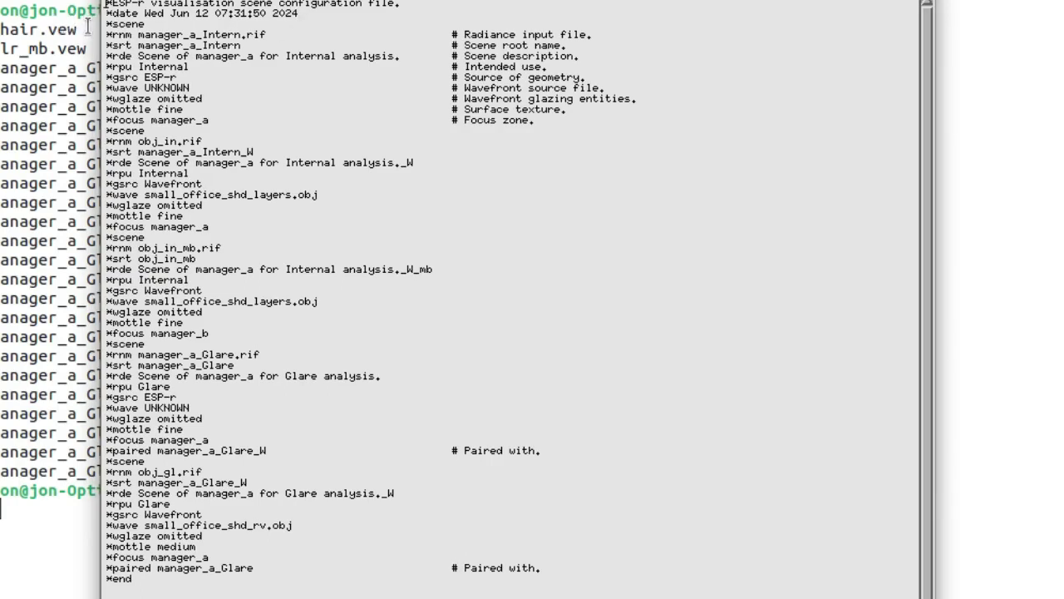
drag(106, 24, 147, 25)
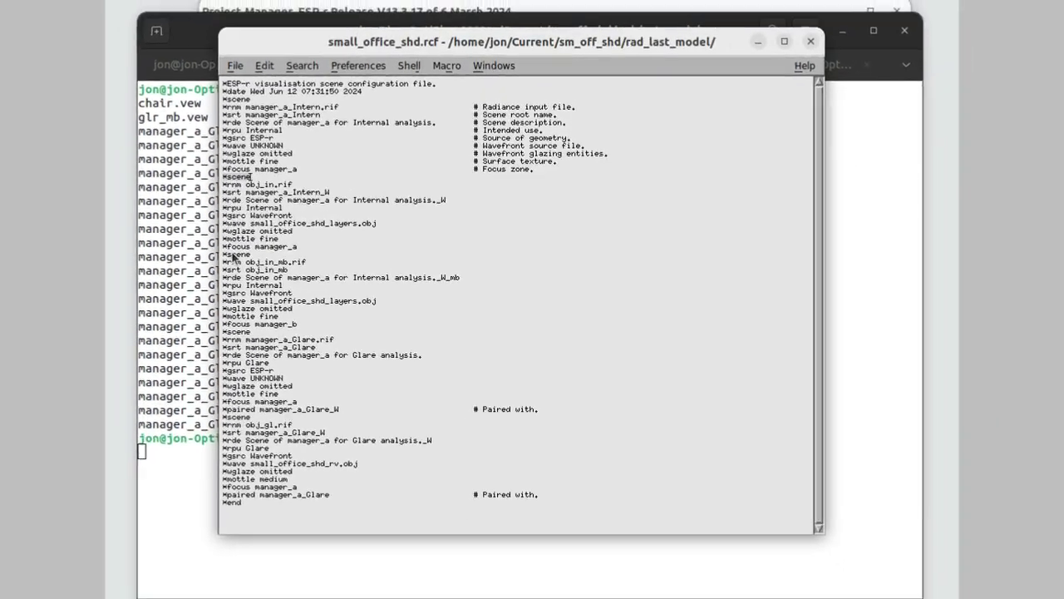
click(224, 258)
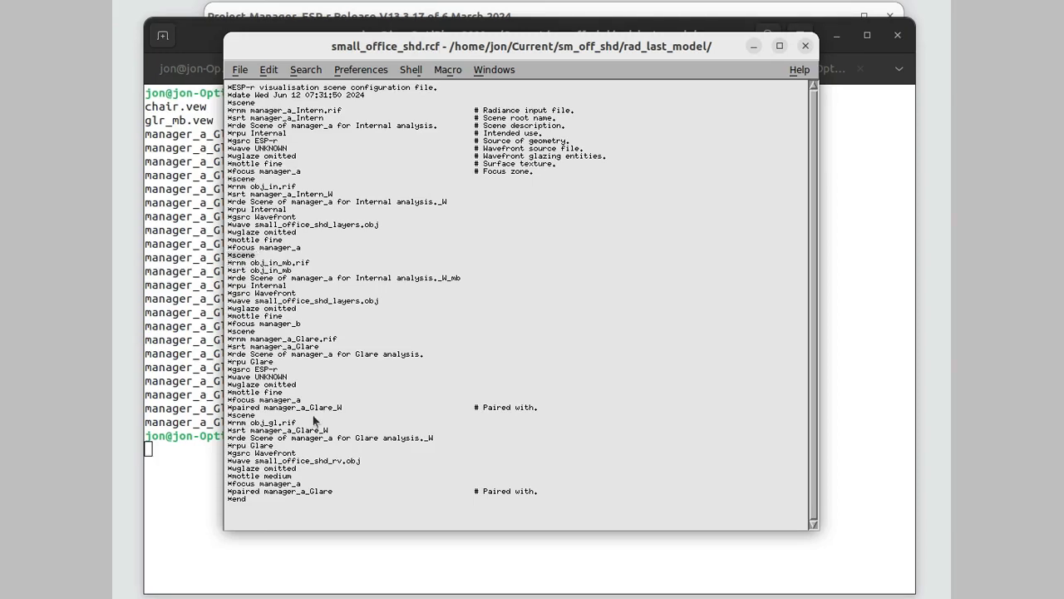
click(803, 48)
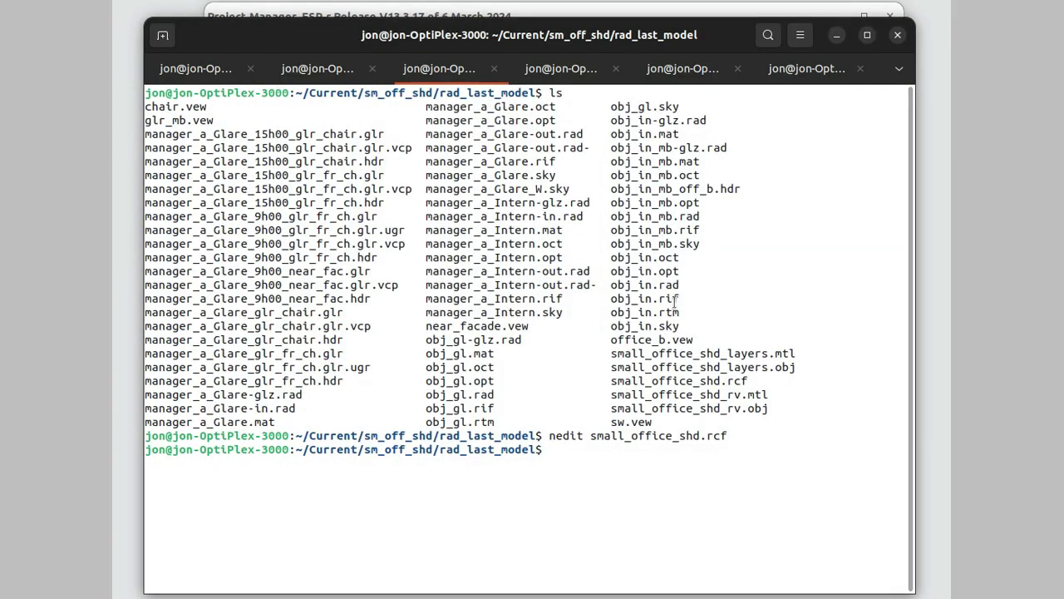
List the .rif files and compare manager_a_Glare.rif with obj_gl.rif side by side
text(ls *.rif)
key(Return)
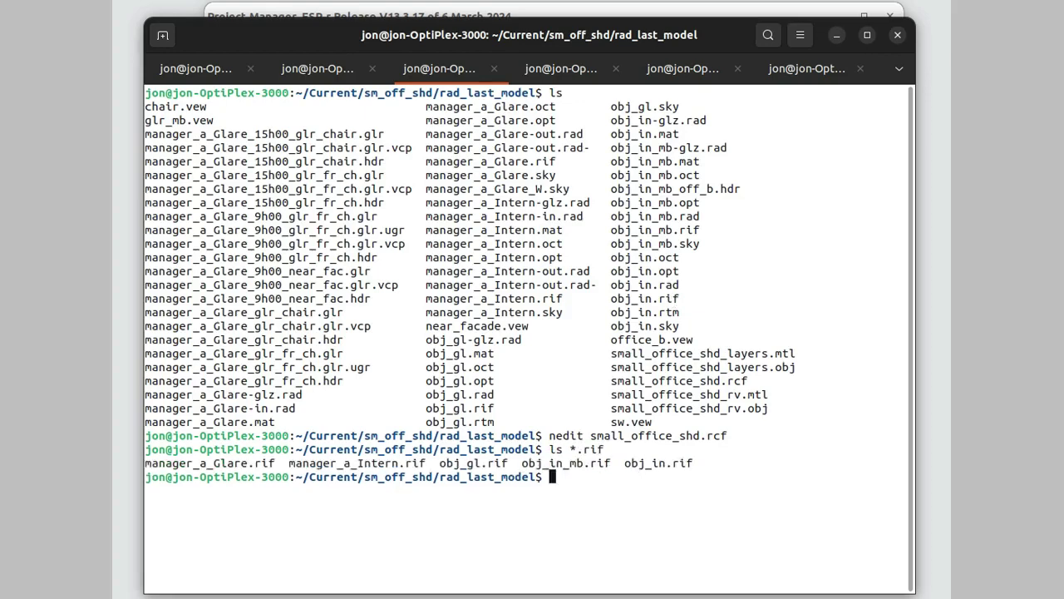
text(more)
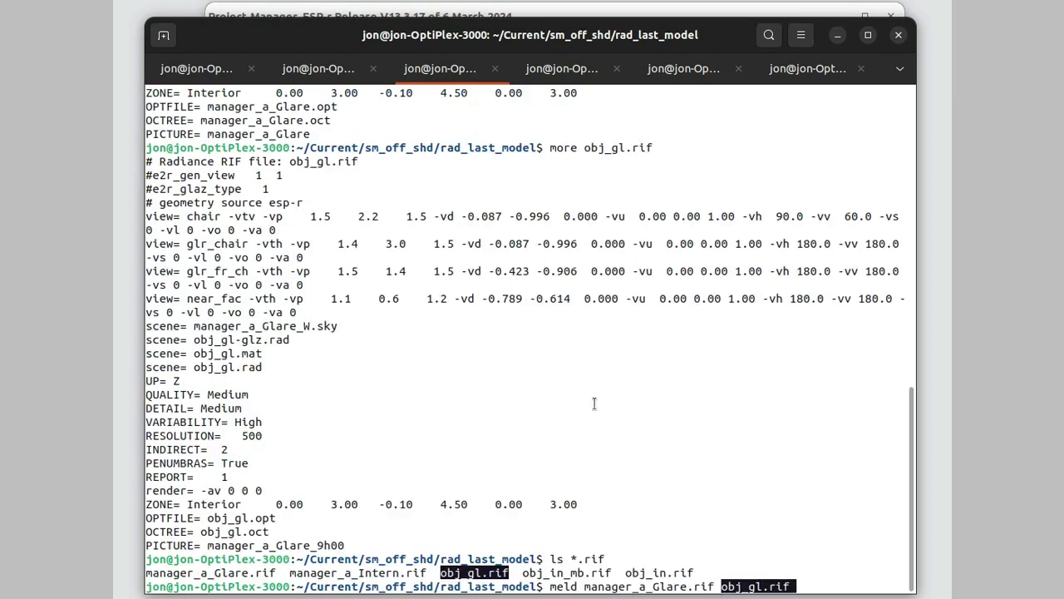
key(Return)
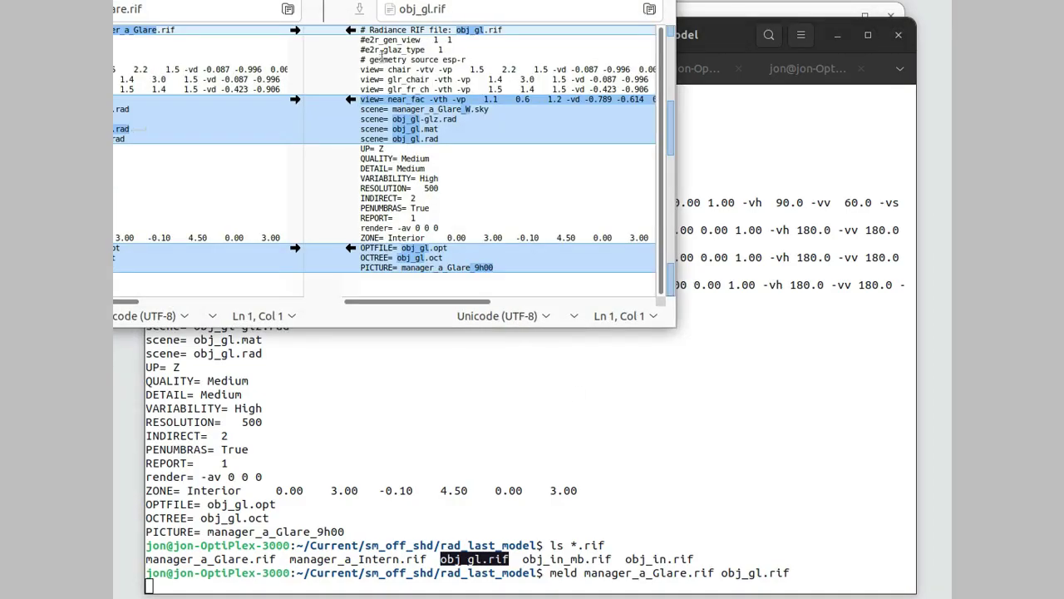